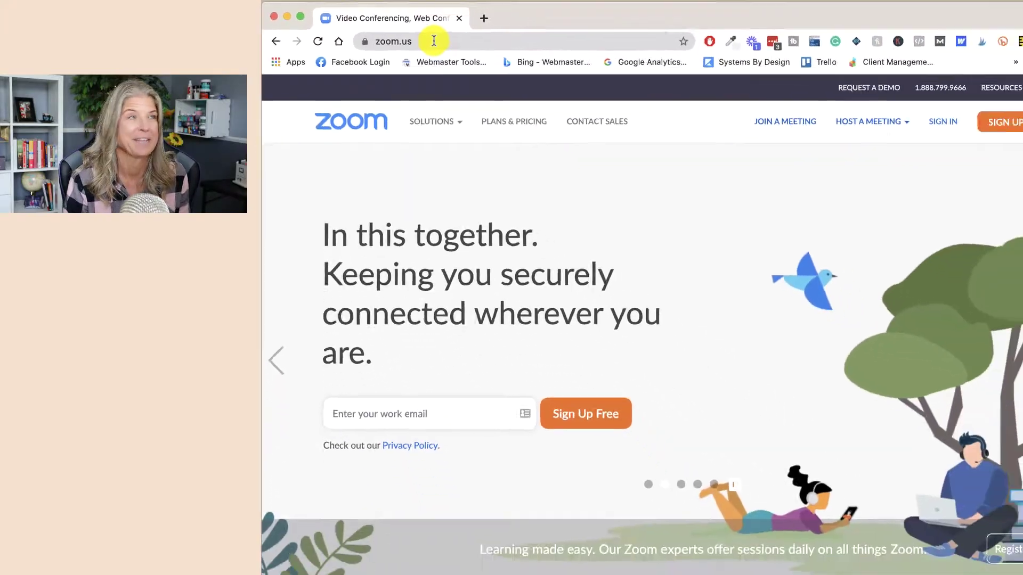
Review the Zoom Meetings plans and pricing, comparing the Basic, Pro, Business and Zoom United options
mouse_move(549, 198)
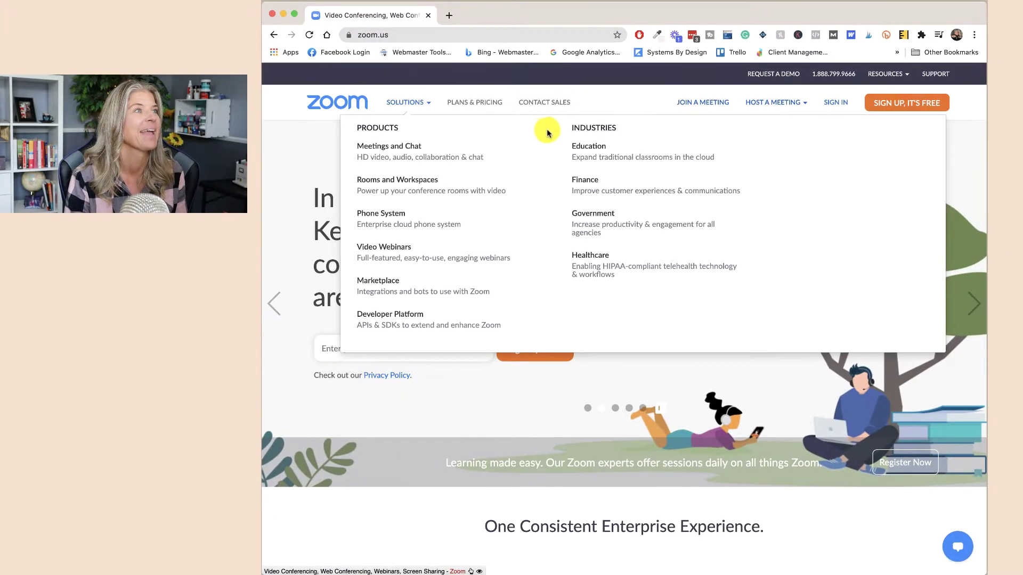
click(468, 107)
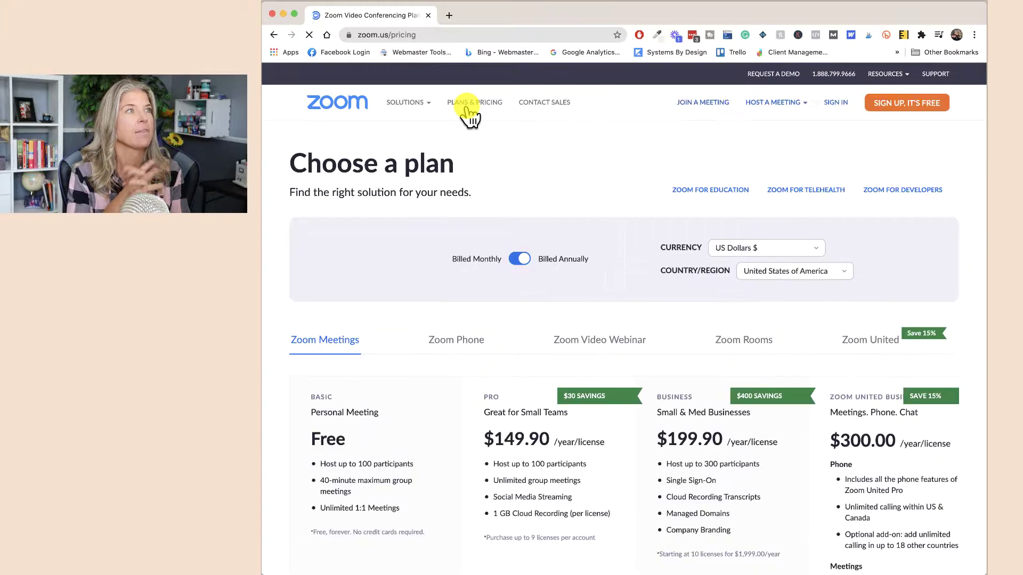
scroll(585, 246, down, 2)
scroll(585, 246, down, 3)
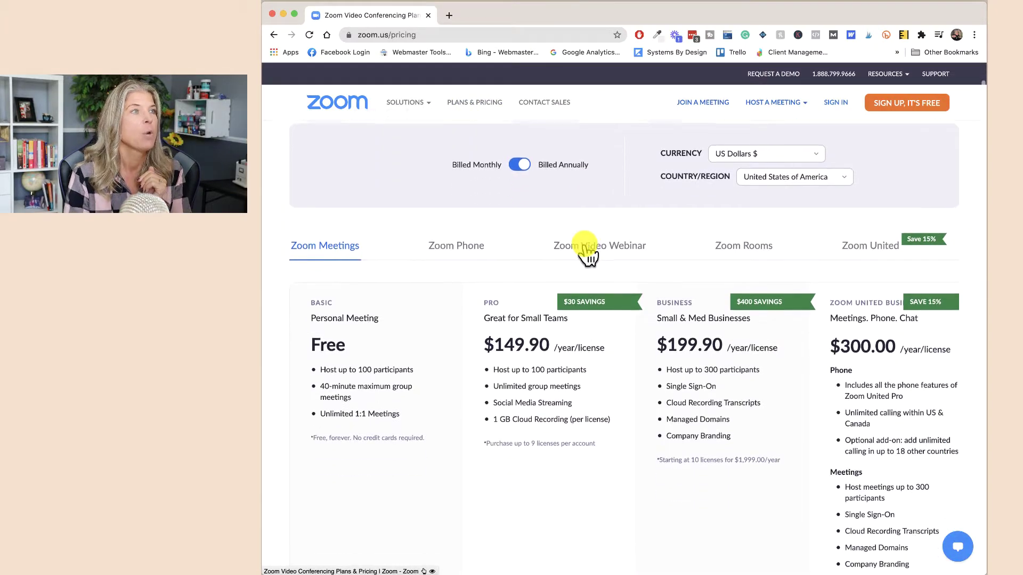
scroll(401, 288, down, 1)
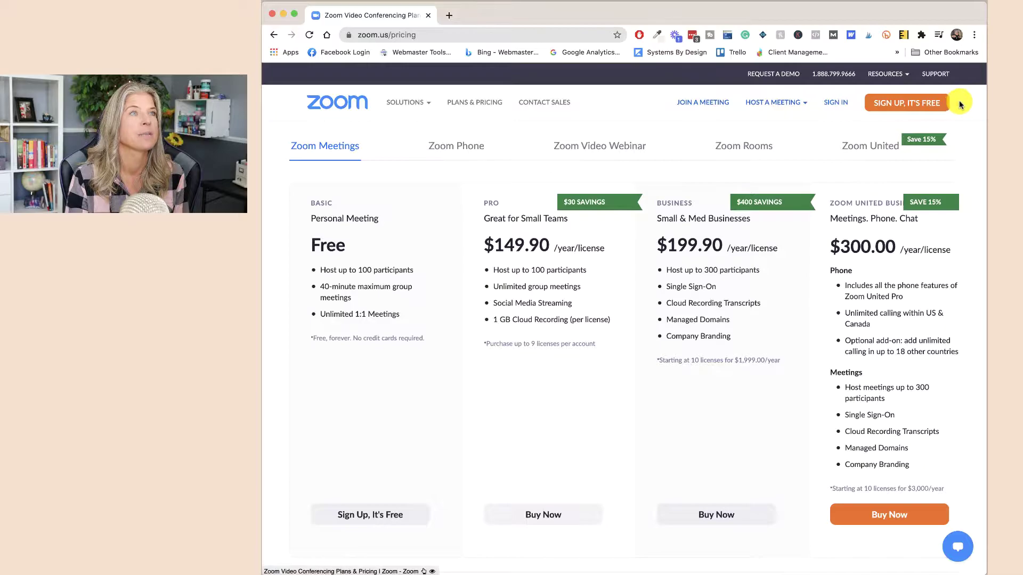
Start the free Zoom sign-up and confirm the date of birth for verification
scroll(960, 102, up, 5)
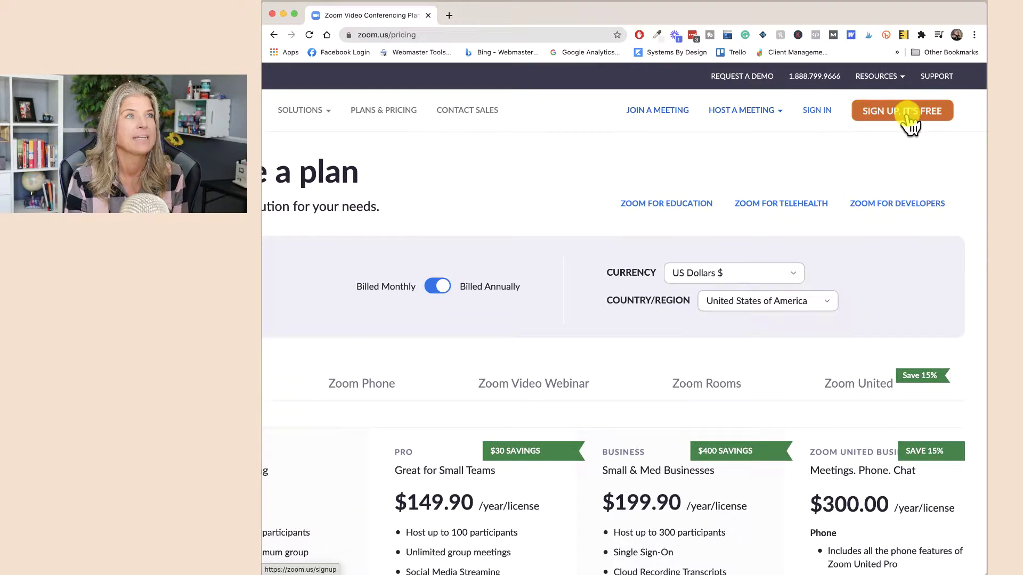
click(911, 123)
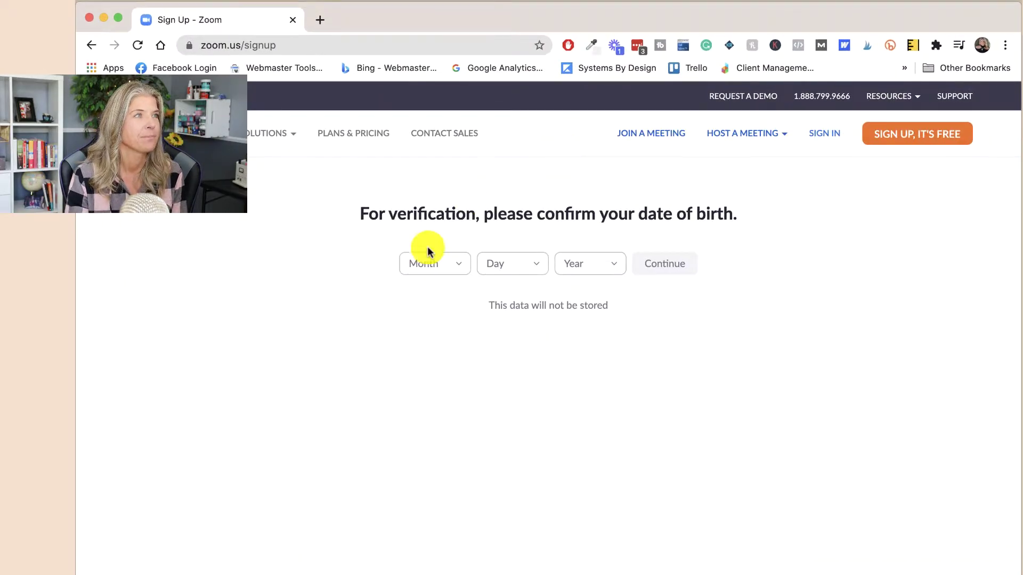
click(439, 264)
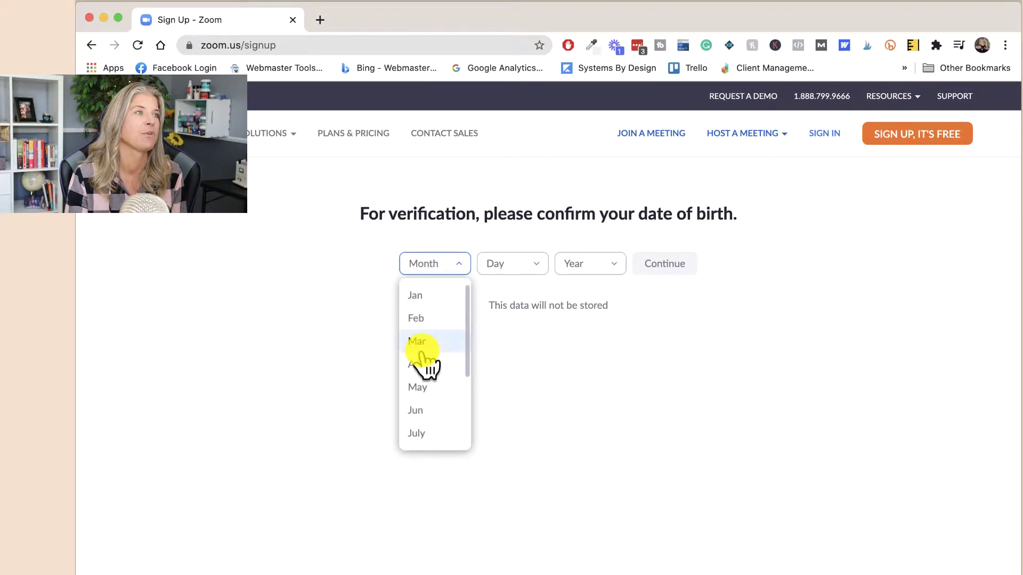
click(423, 344)
click(519, 265)
click(501, 320)
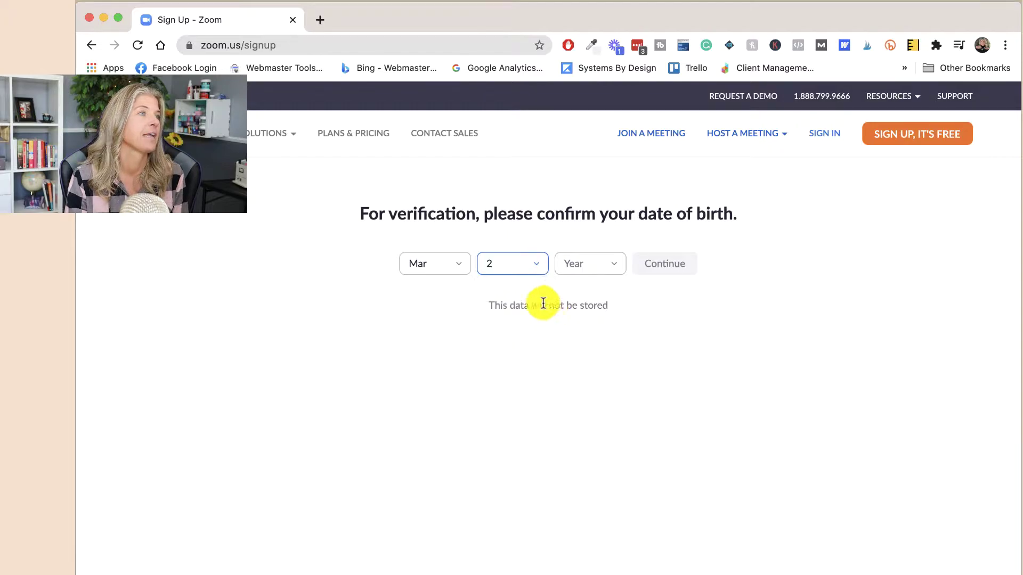
click(589, 264)
scroll(586, 366, down, 20)
scroll(584, 353, down, 15)
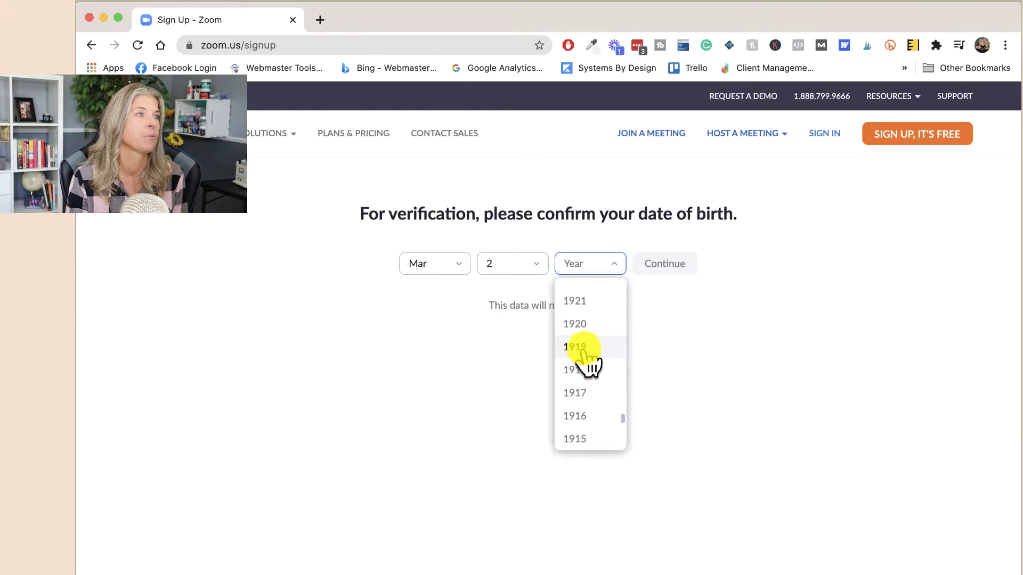
scroll(584, 341, up, 13)
click(583, 310)
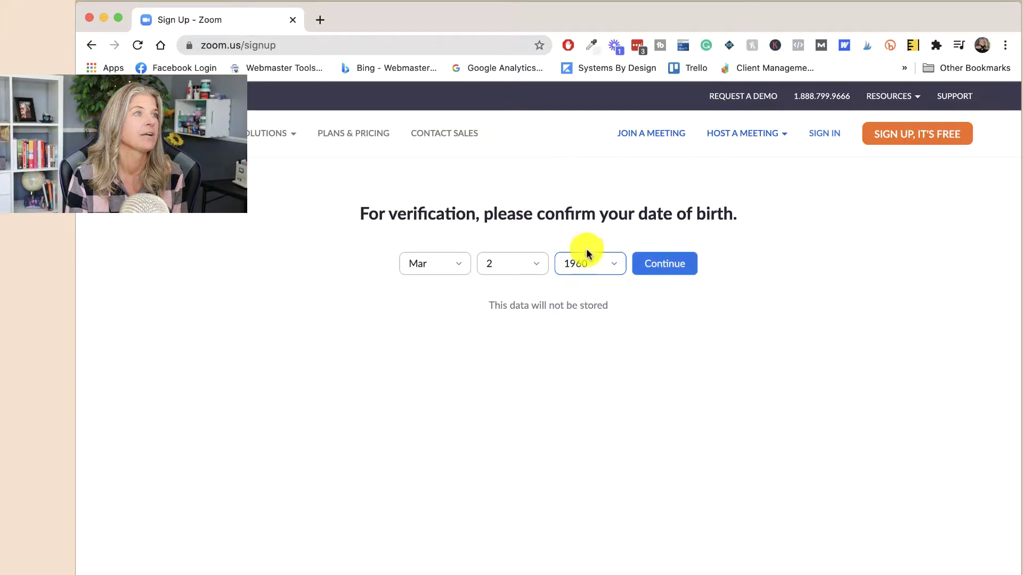
click(650, 264)
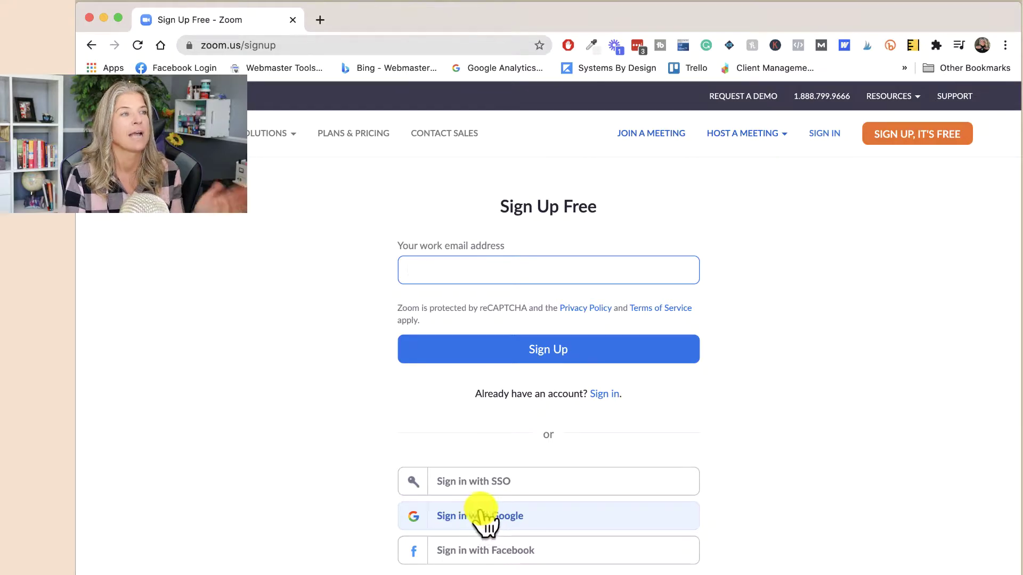
Create the Zoom account by signing in with the chosen Google account
click(534, 525)
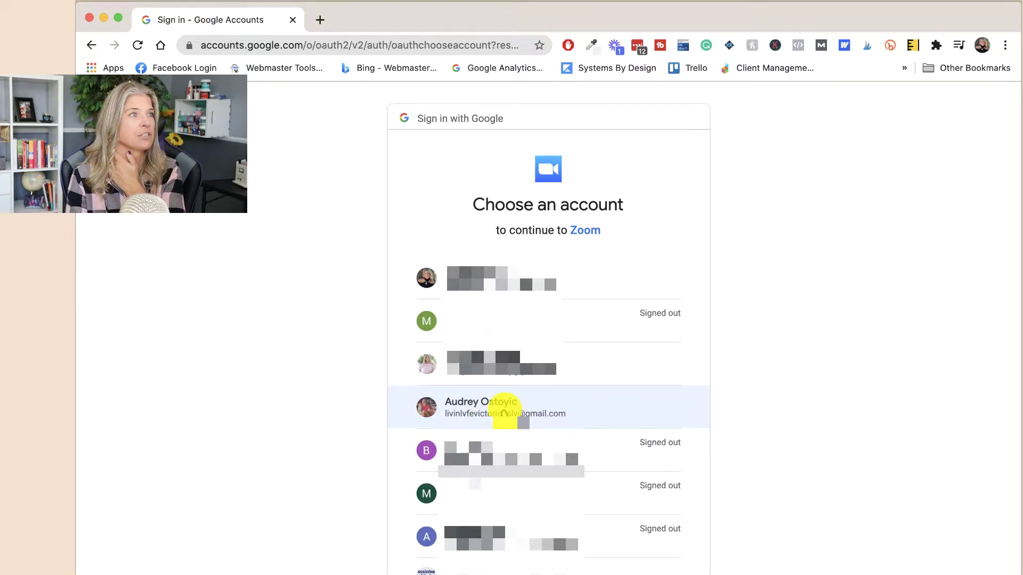
click(504, 413)
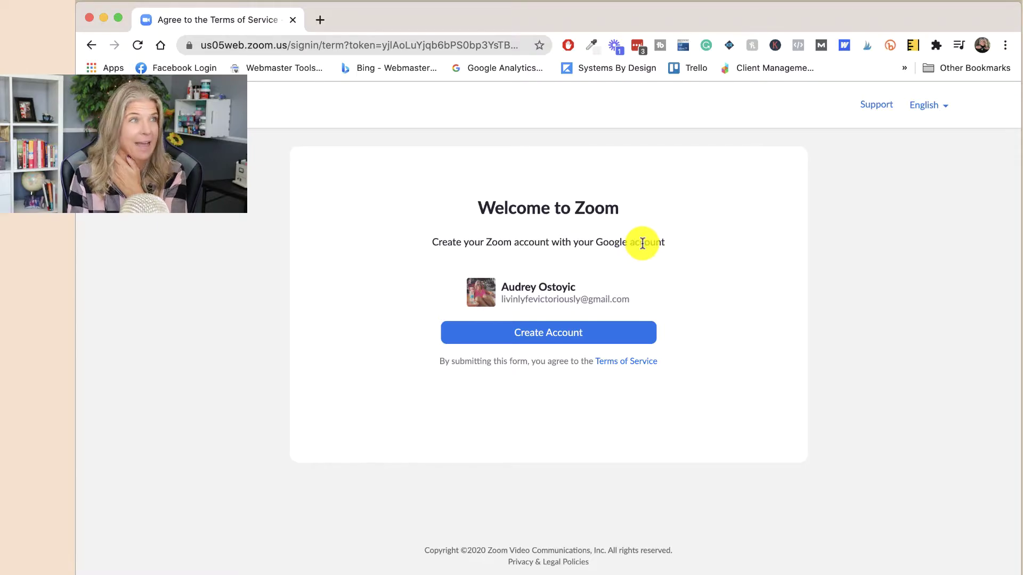
click(539, 334)
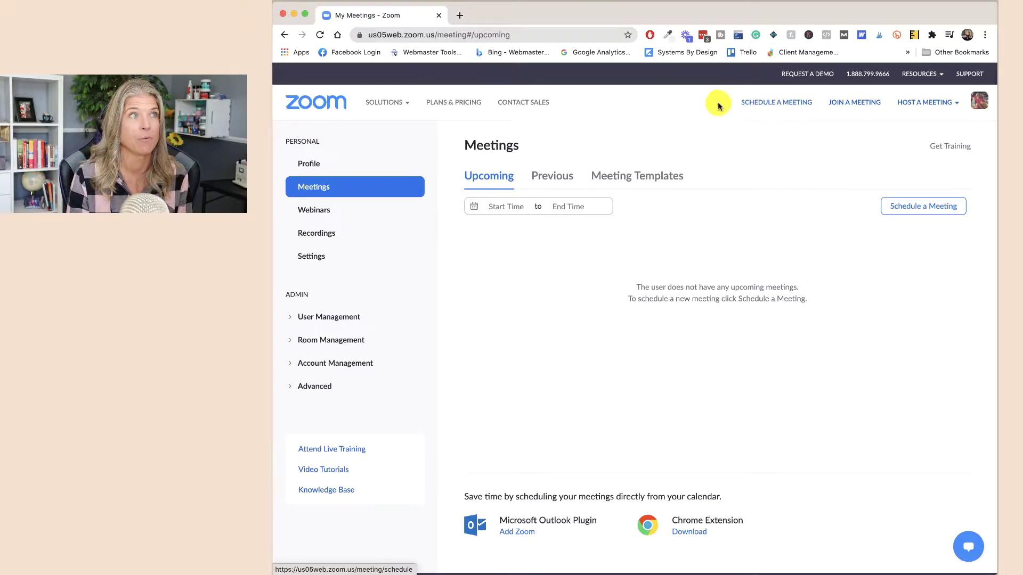
Examine the options for scheduling, joining and hosting a meeting on the Meetings page
key(super+equal)
key(super+equal)
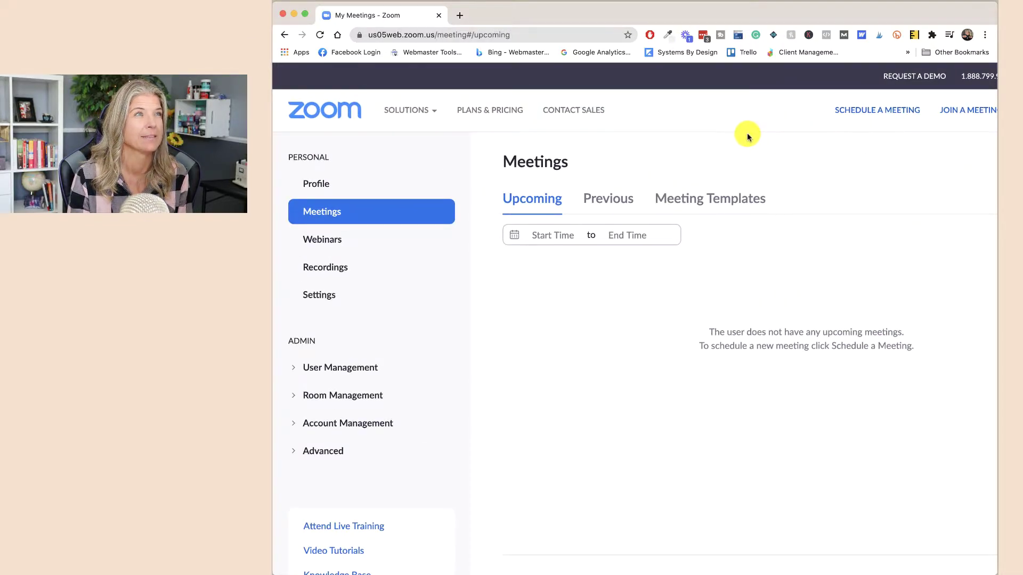
scroll(874, 141, right, 5)
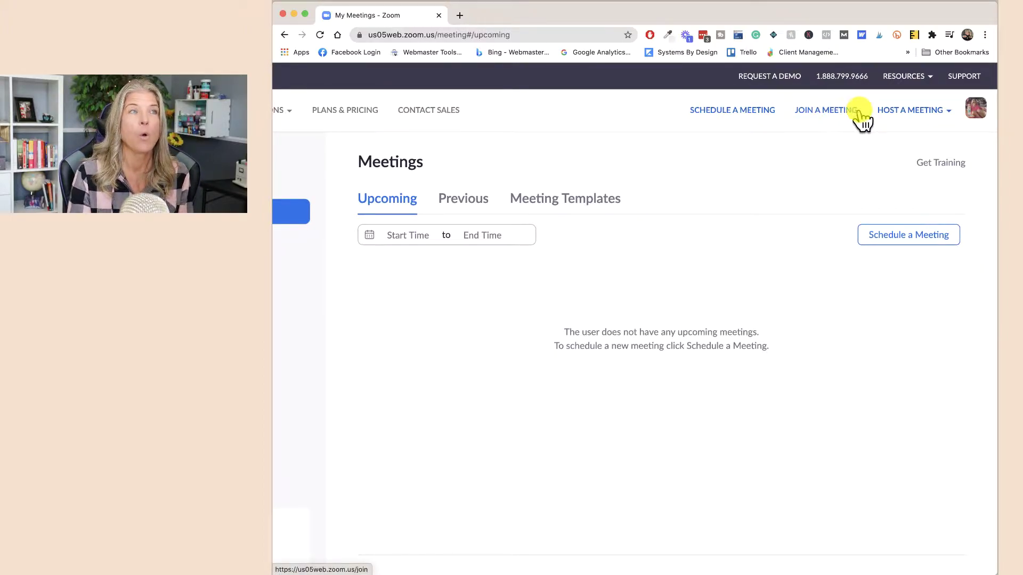
mouse_move(920, 122)
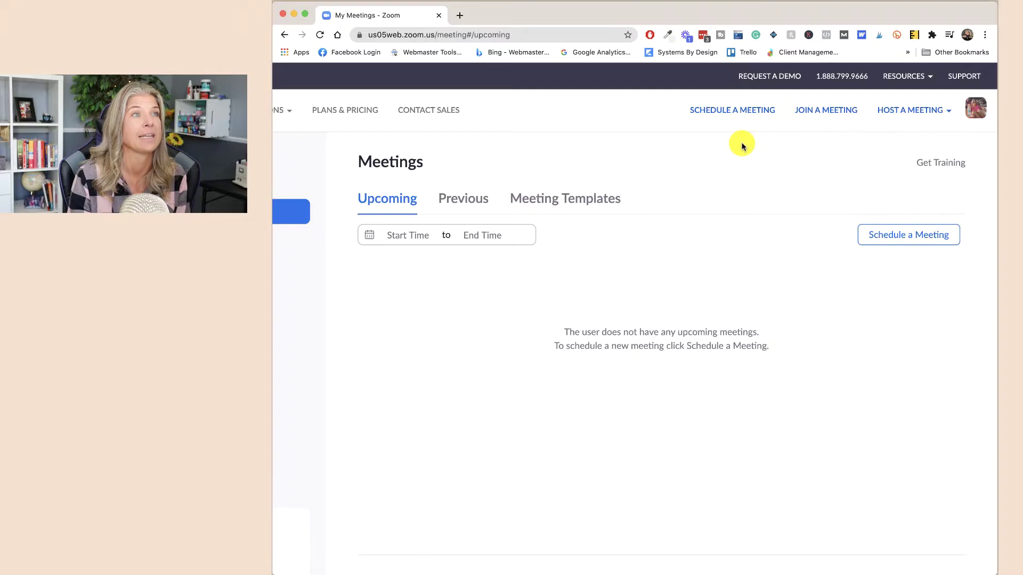
key(super+minus)
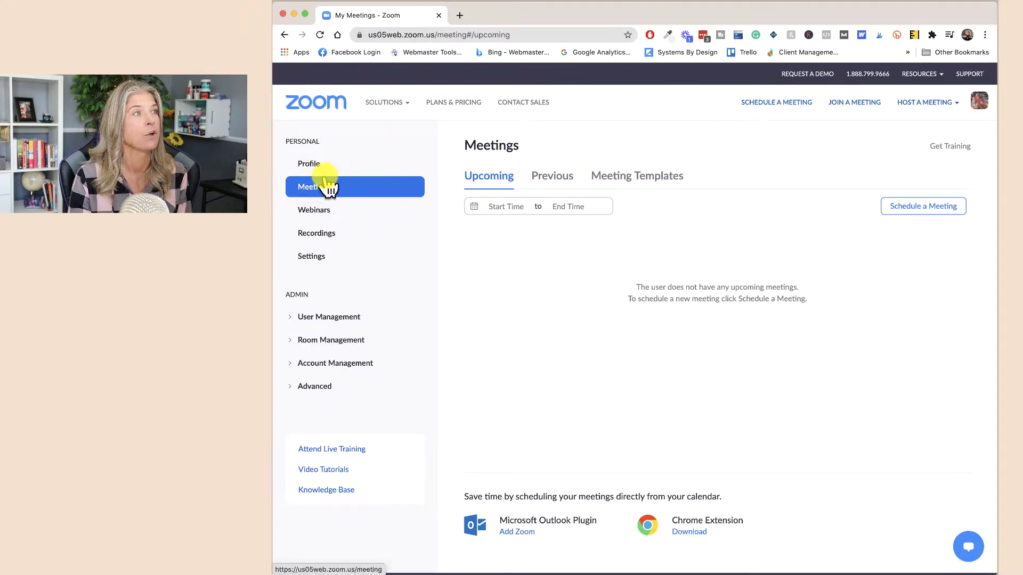
Open the account profile and review its personal details, meeting ID, license, language and time settings
scroll(352, 164, up, 5)
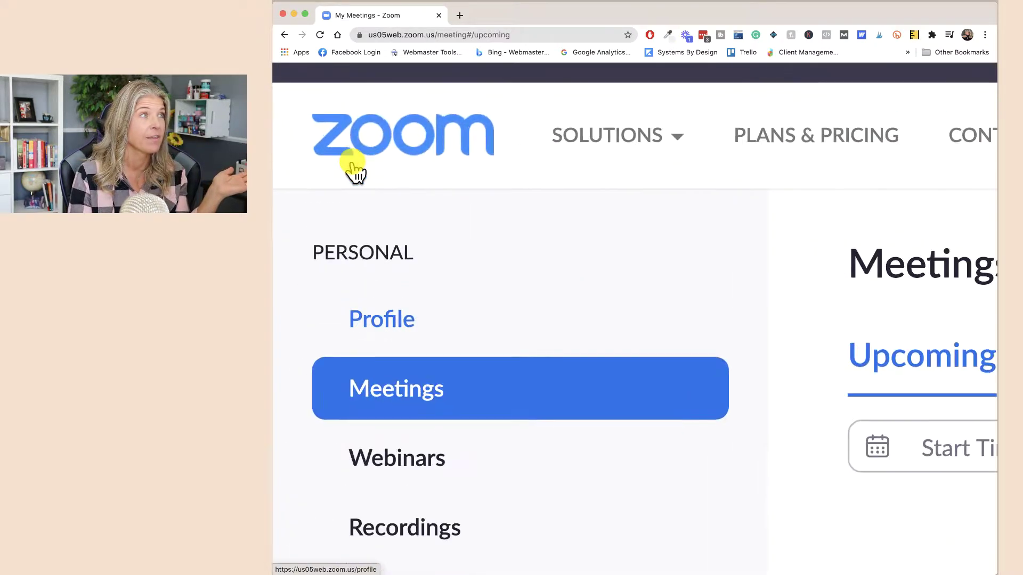
click(392, 323)
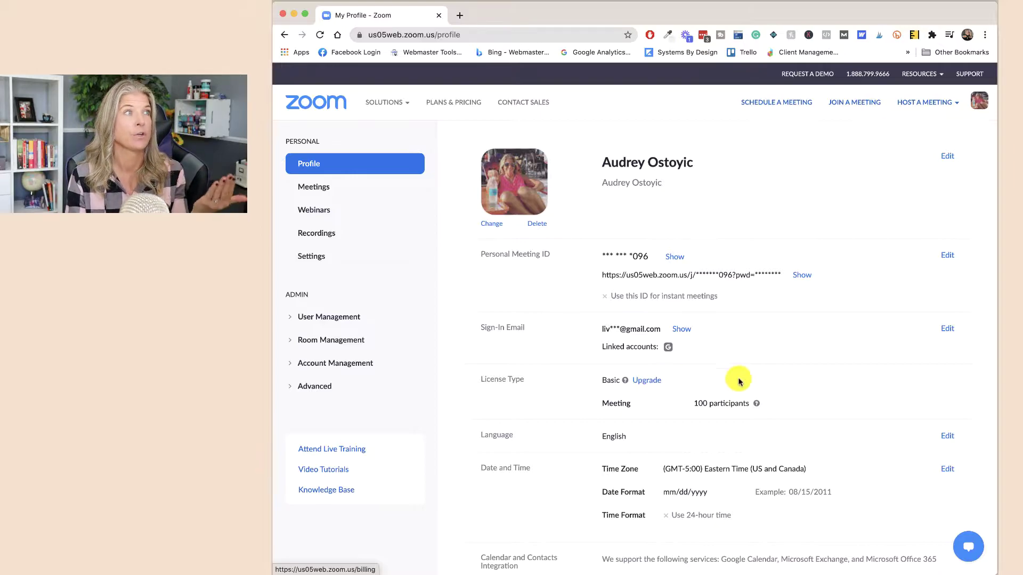
scroll(794, 376, down, 1)
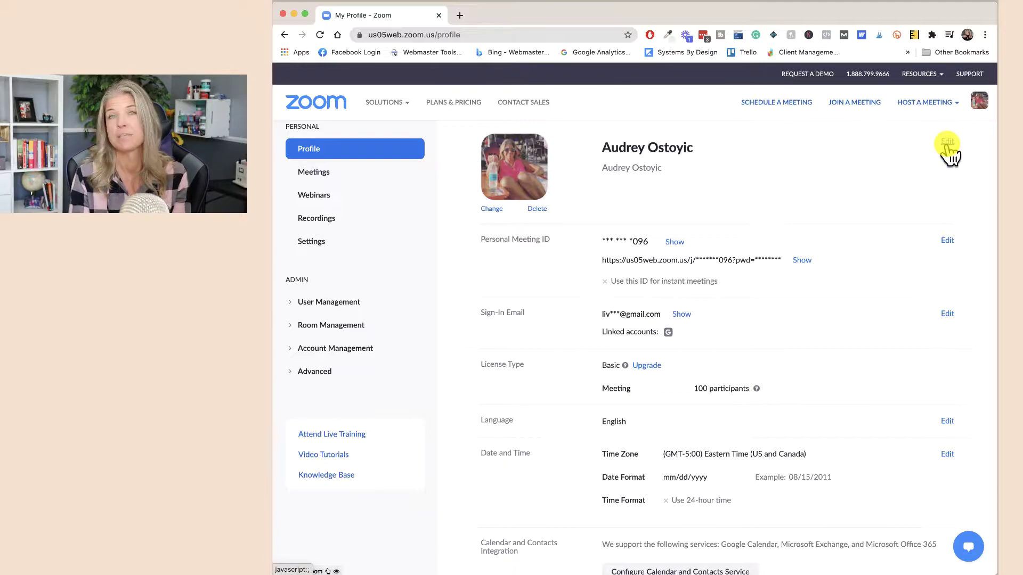
scroll(895, 232, down, 5)
scroll(884, 247, up, 6)
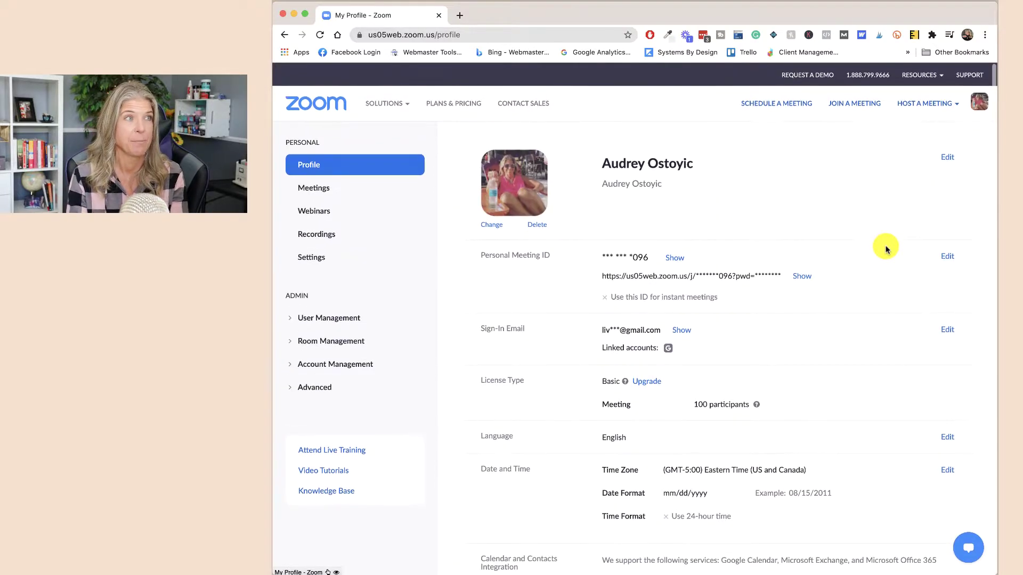
scroll(886, 246, down, 3)
scroll(886, 246, up, 3)
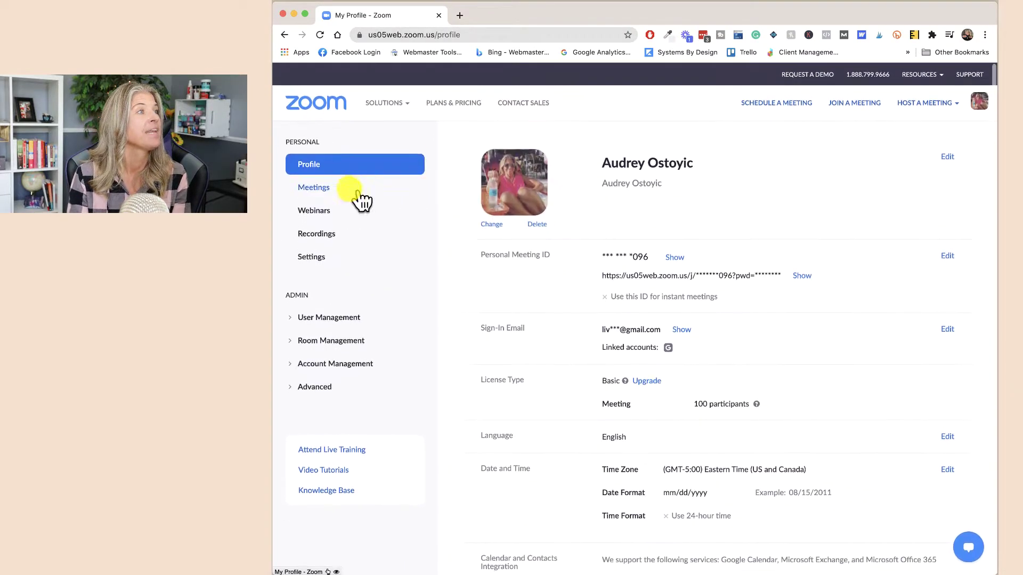
Open the Personal Room details in the meetings section and highlight its meeting ID
click(316, 196)
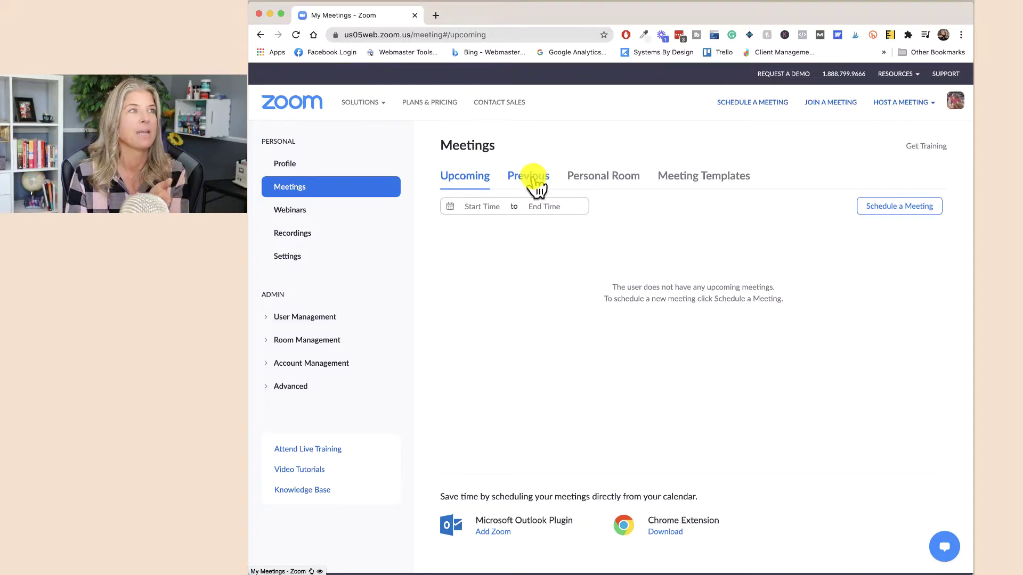
click(608, 184)
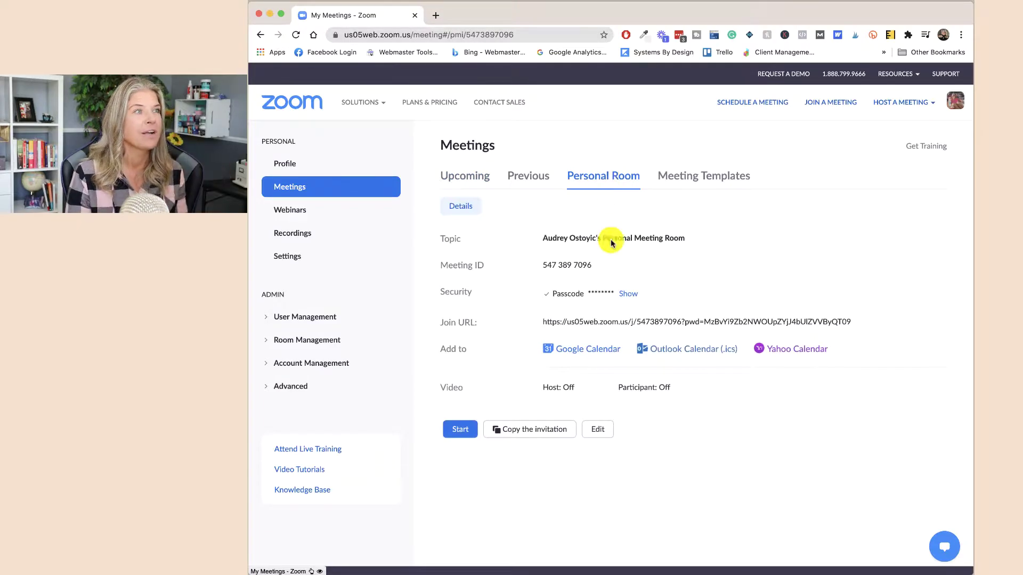
drag(587, 265, 541, 266)
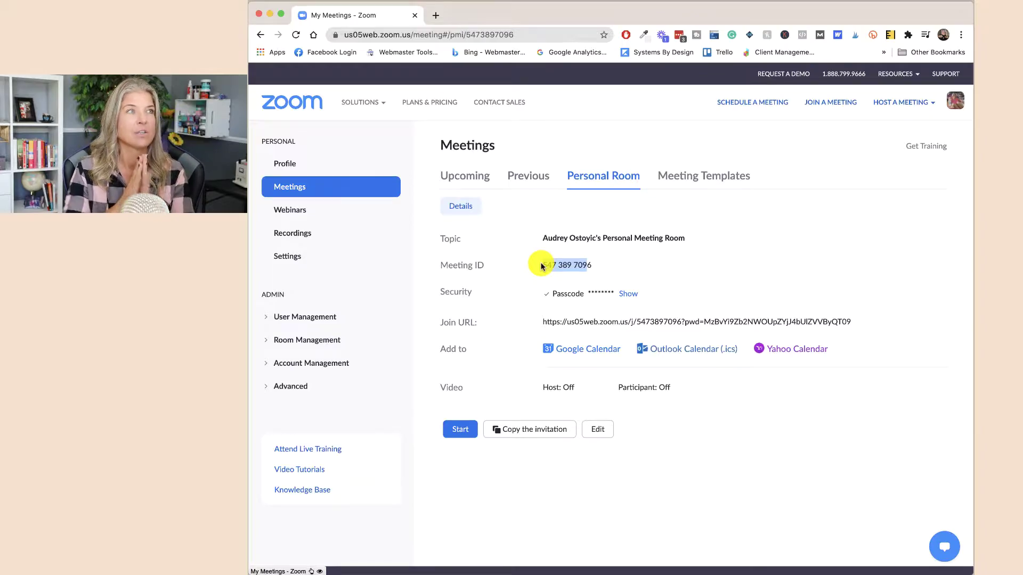
click(592, 264)
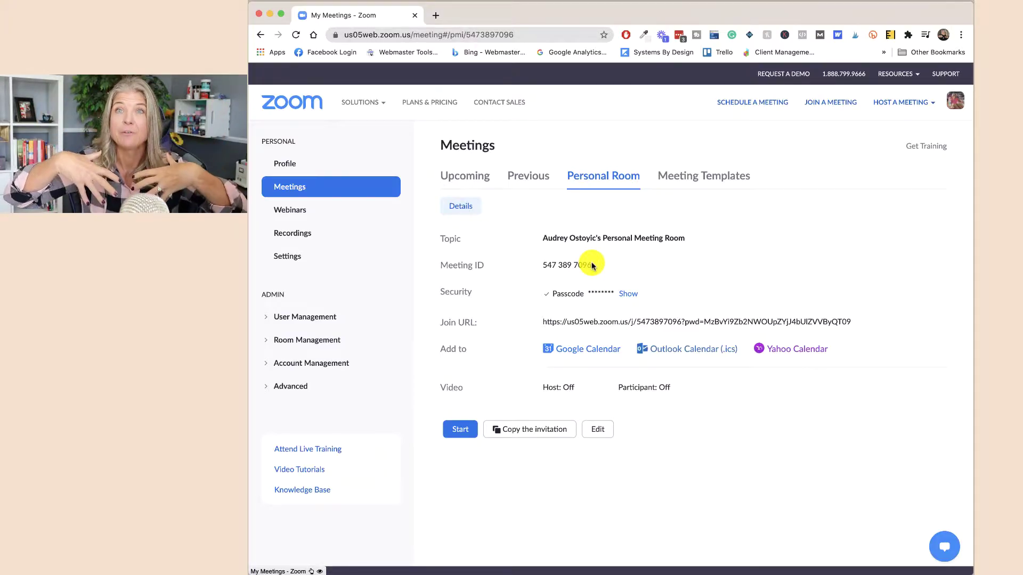
drag(592, 265, 539, 267)
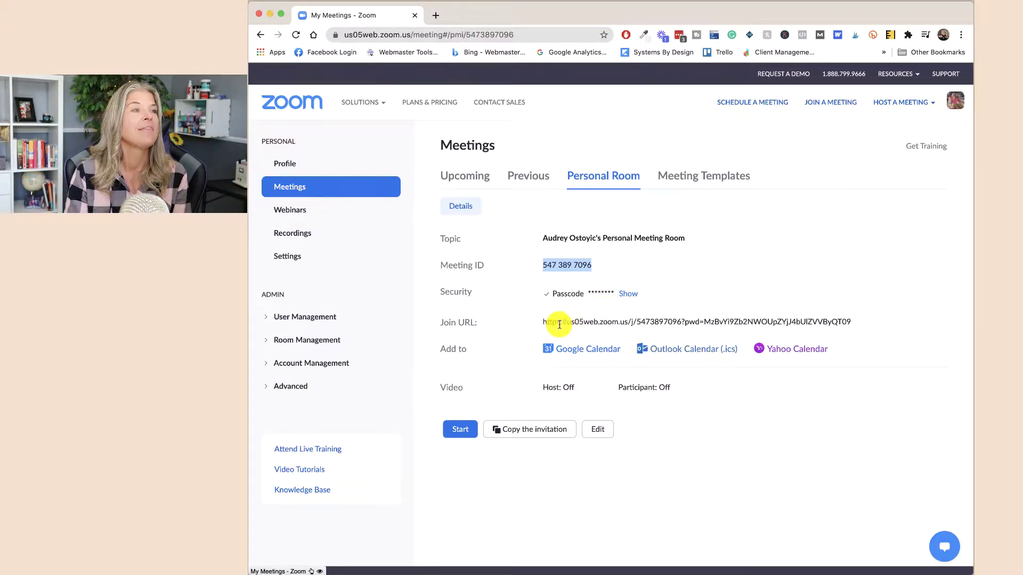
Copy the full join URL of the personal meeting room
drag(544, 323, 859, 329)
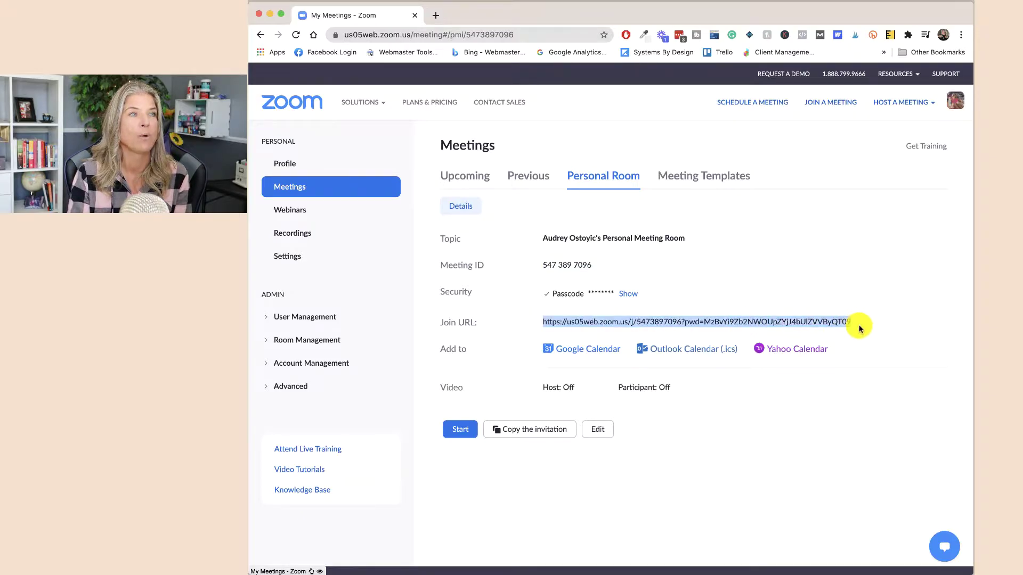
right_click(836, 326)
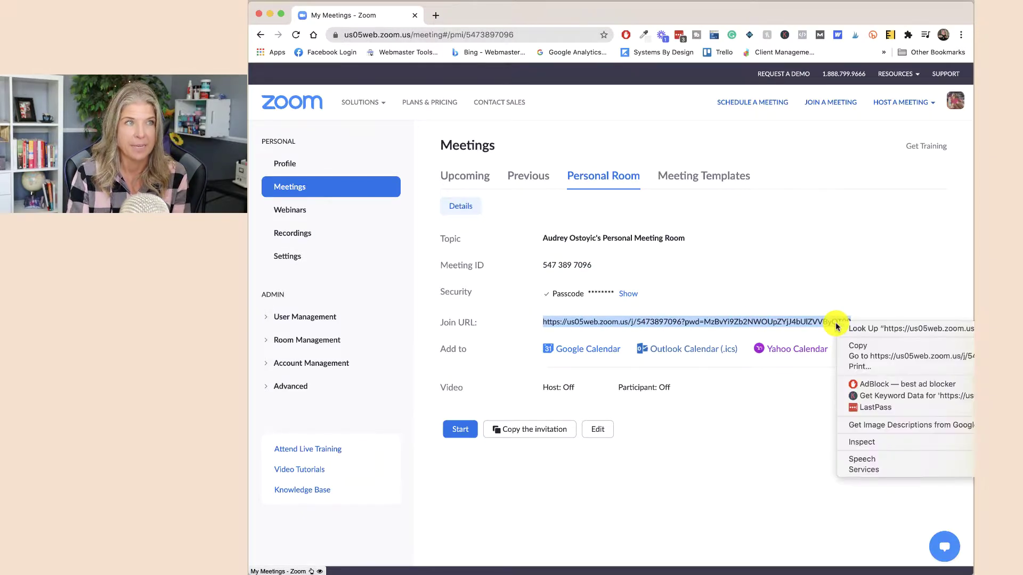
click(864, 348)
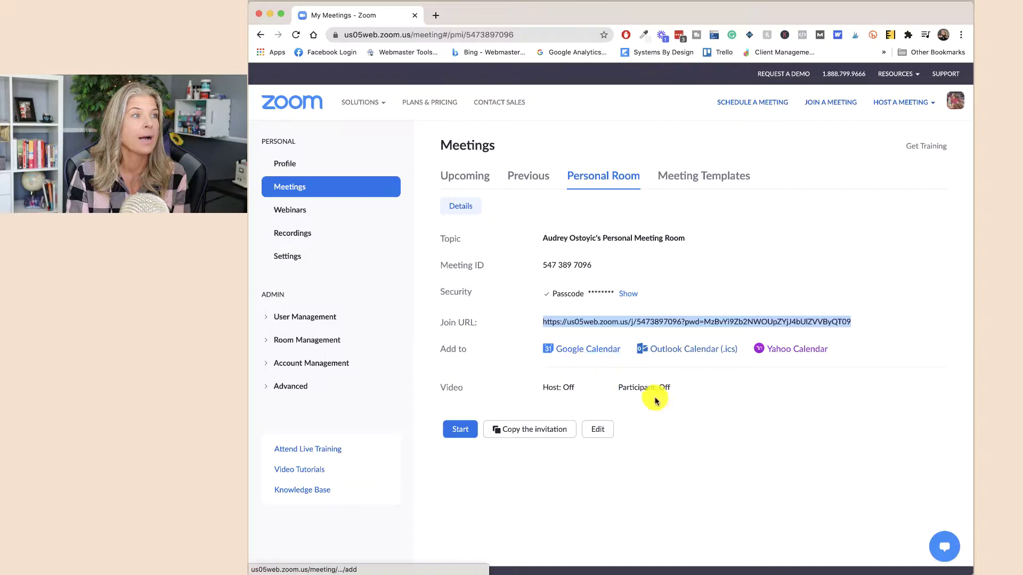
Copy the personal room's meeting invitation text and close the invitation dialog
click(524, 440)
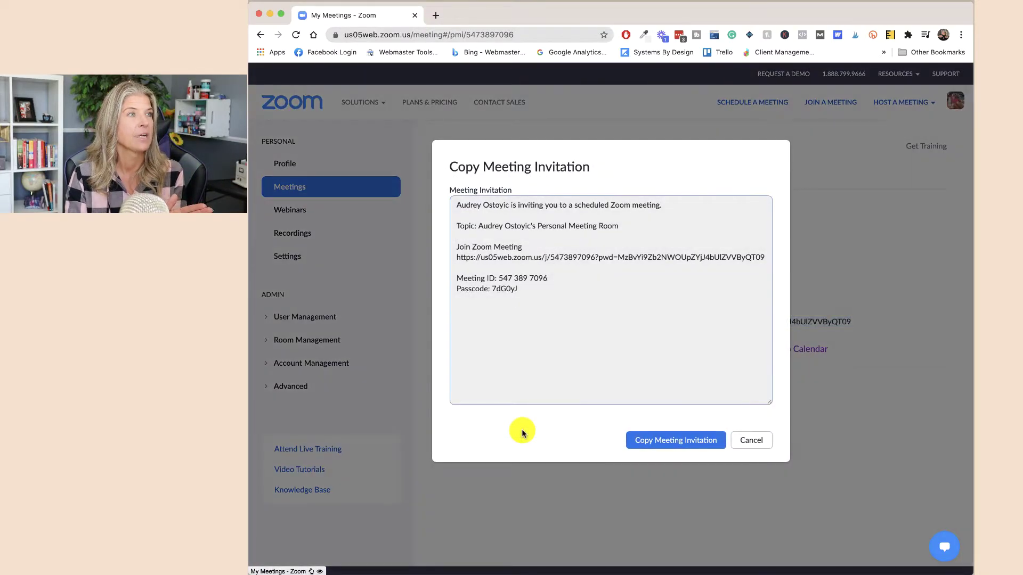
click(676, 441)
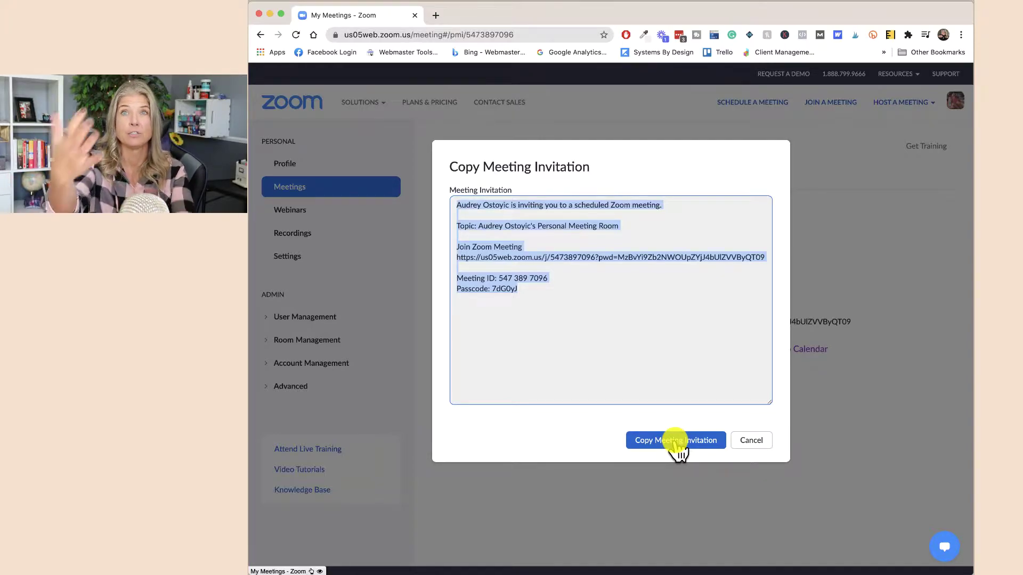
click(751, 441)
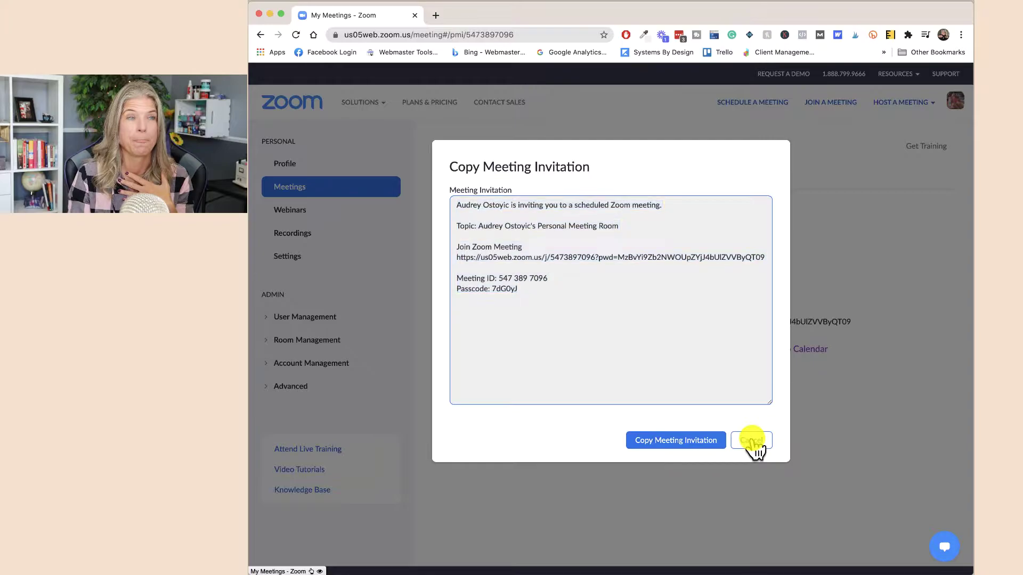
Open the account's list of meeting templates
click(691, 183)
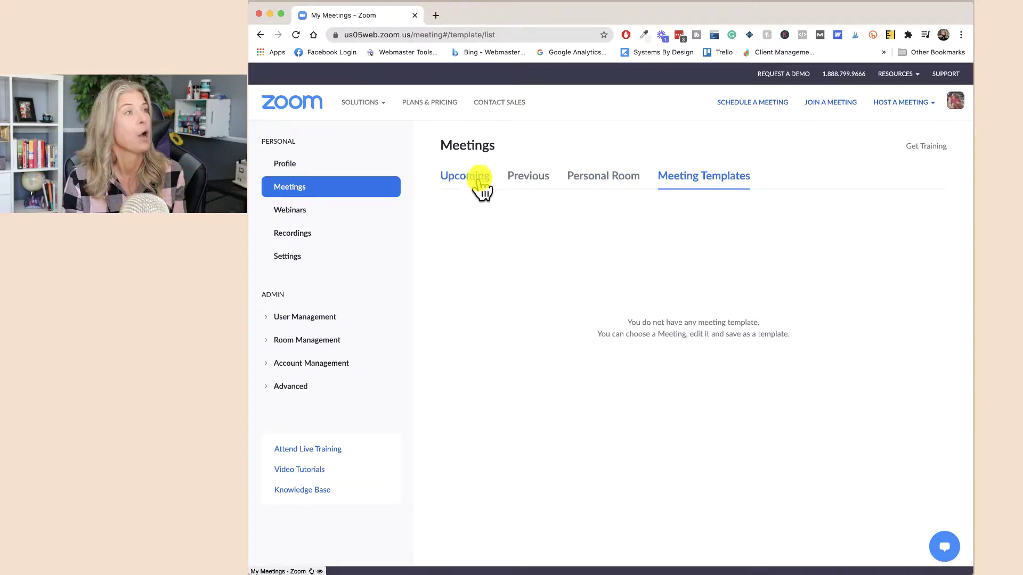
Start scheduling a new meeting from the upcoming meetings list and set its topic to "Family Gathering"
click(288, 194)
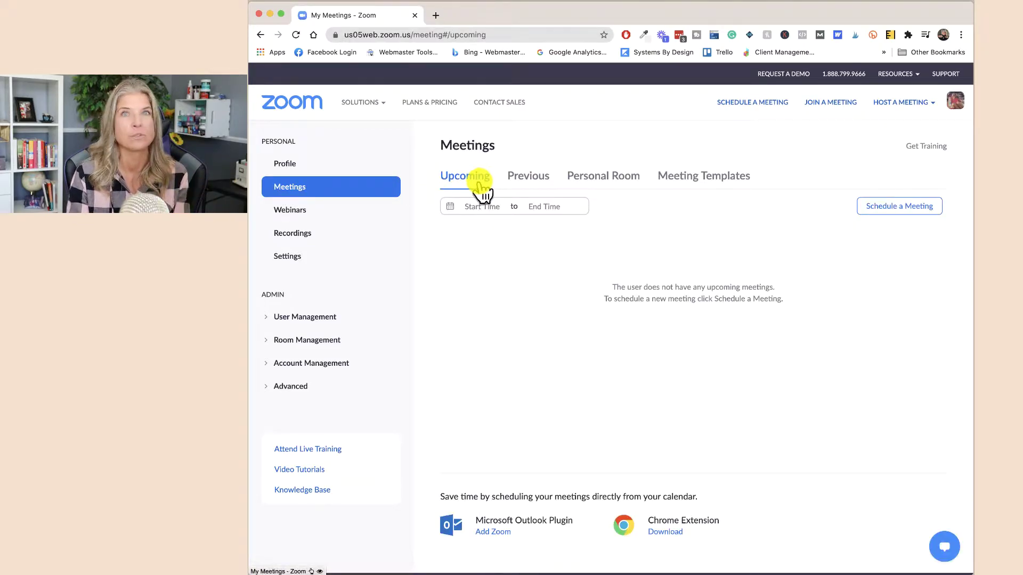
click(715, 103)
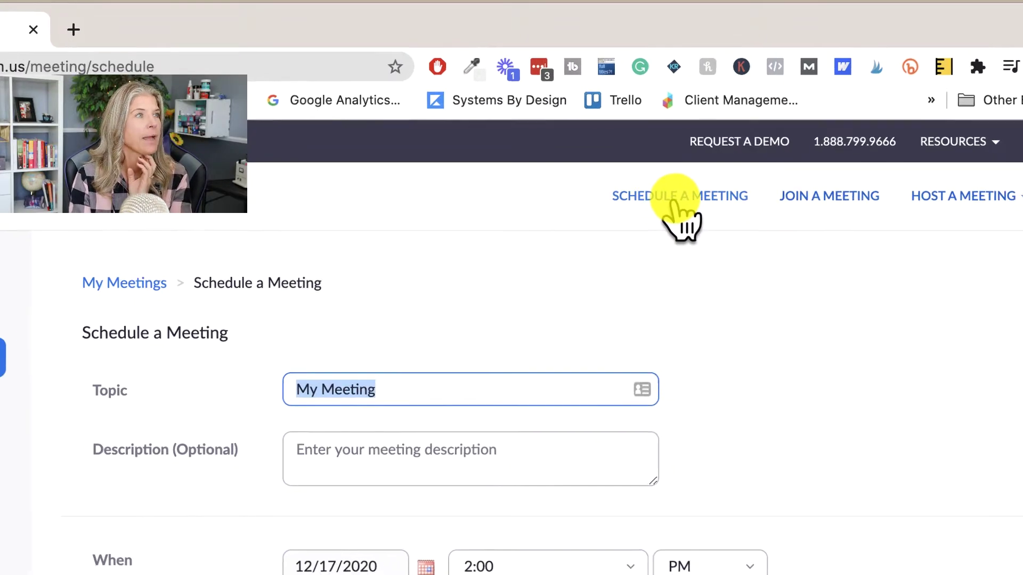
text(Familyt)
key(BackSpace)
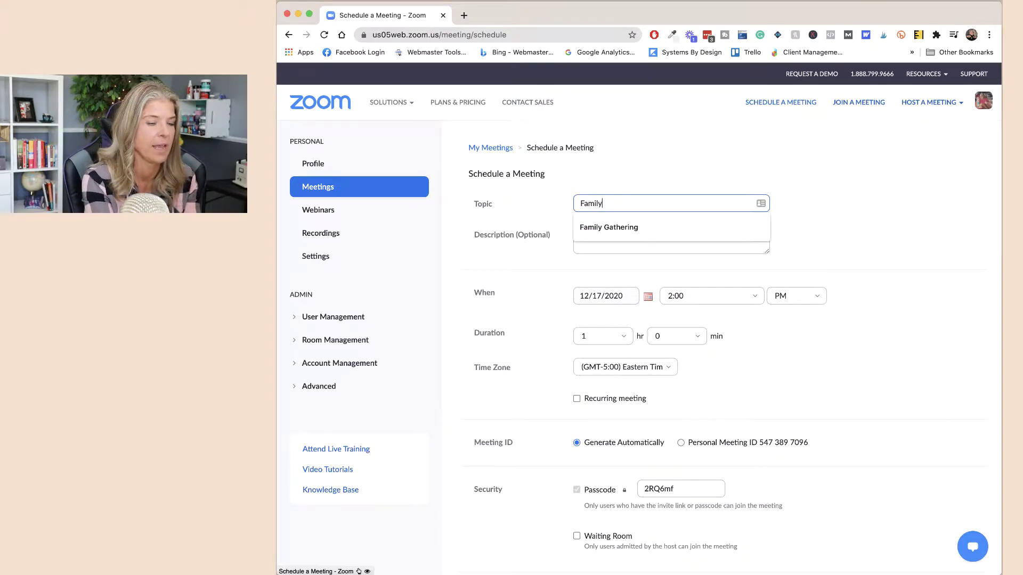
click(637, 225)
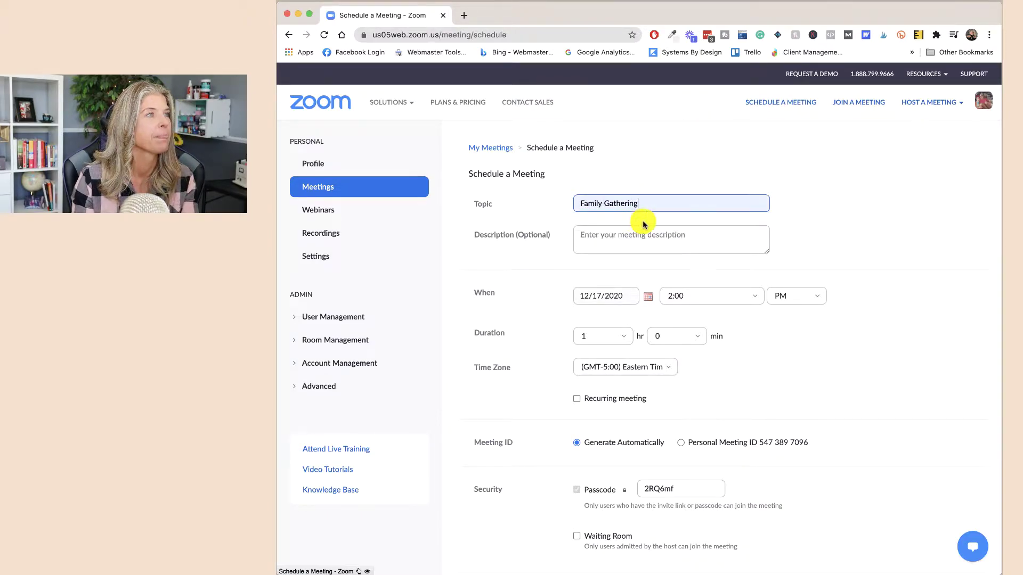
Leave the meeting description empty and set the meeting date to 12/18/2020
click(602, 246)
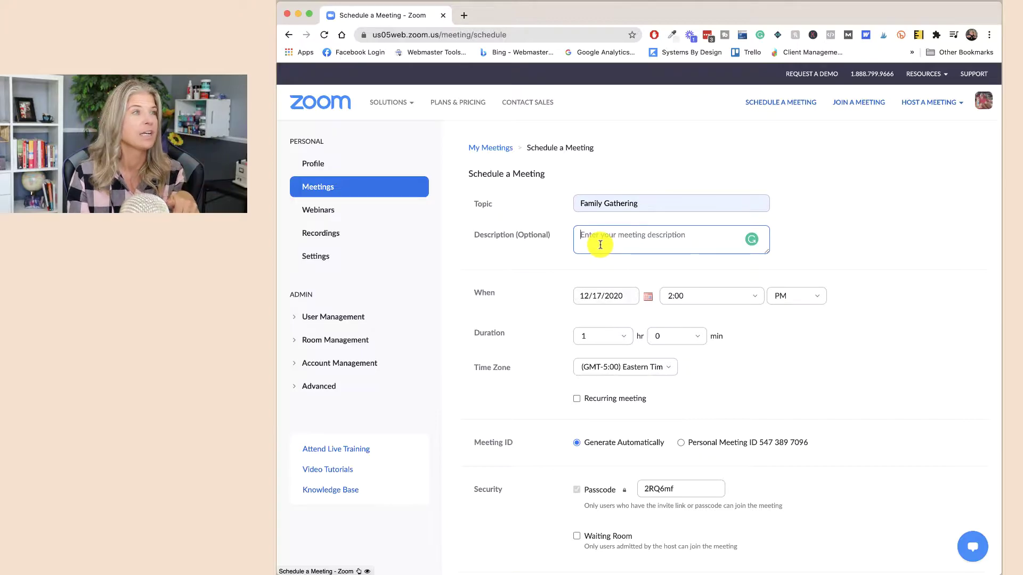
click(648, 296)
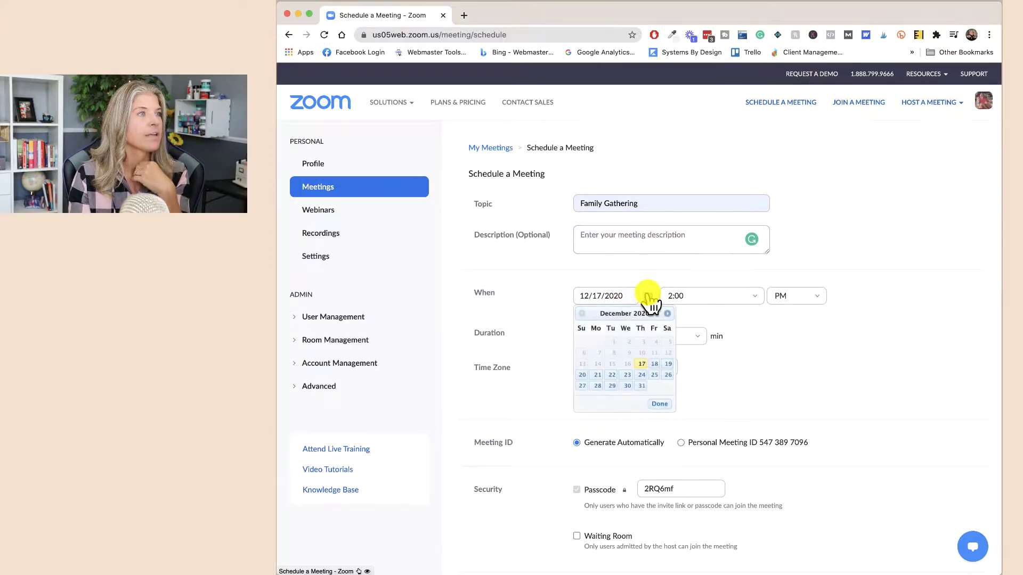
click(656, 364)
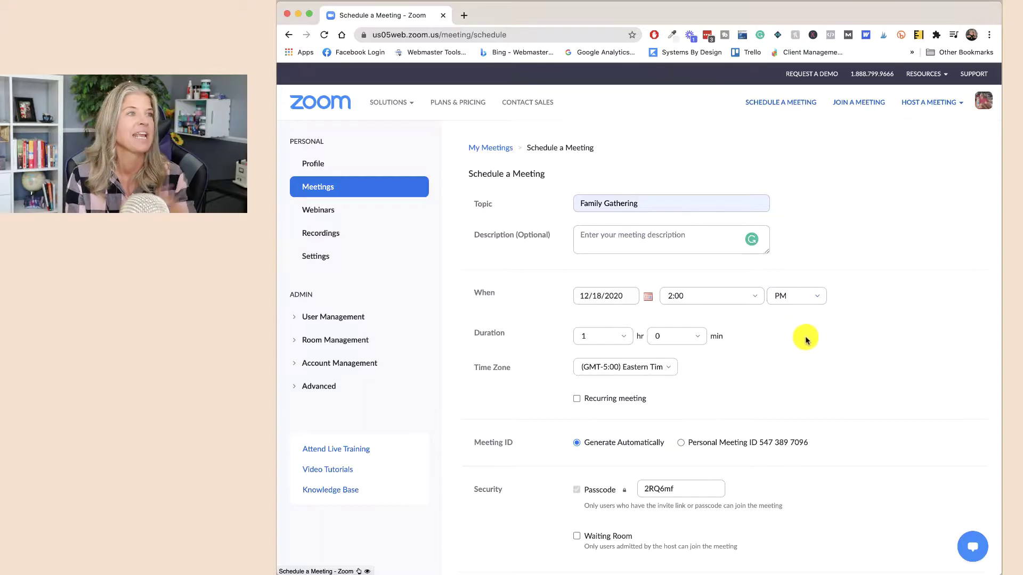
Try the Personal Meeting ID, return to an automatically generated one, and enable the Waiting Room
scroll(802, 333, down, 3)
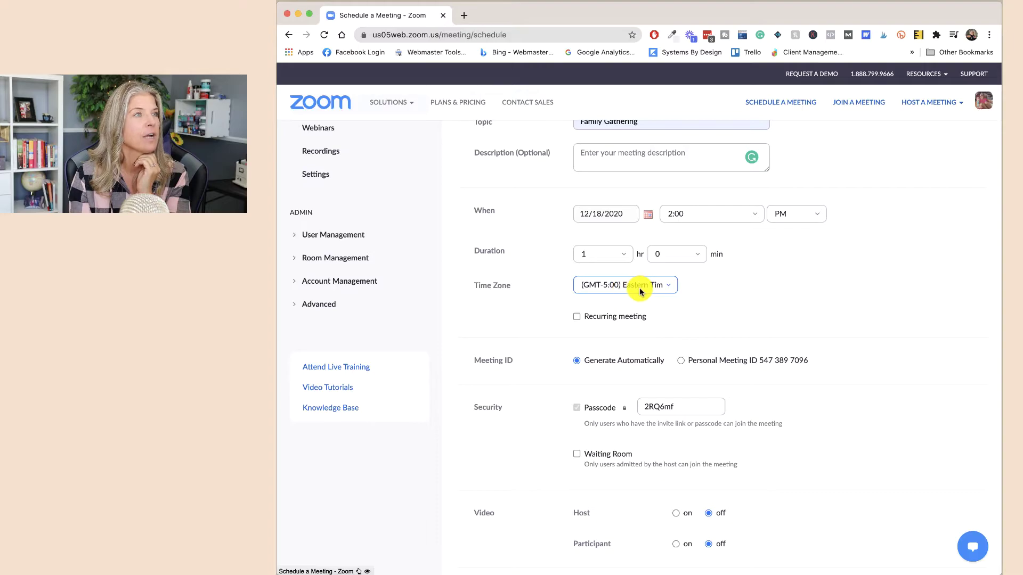
scroll(751, 320, down, 1)
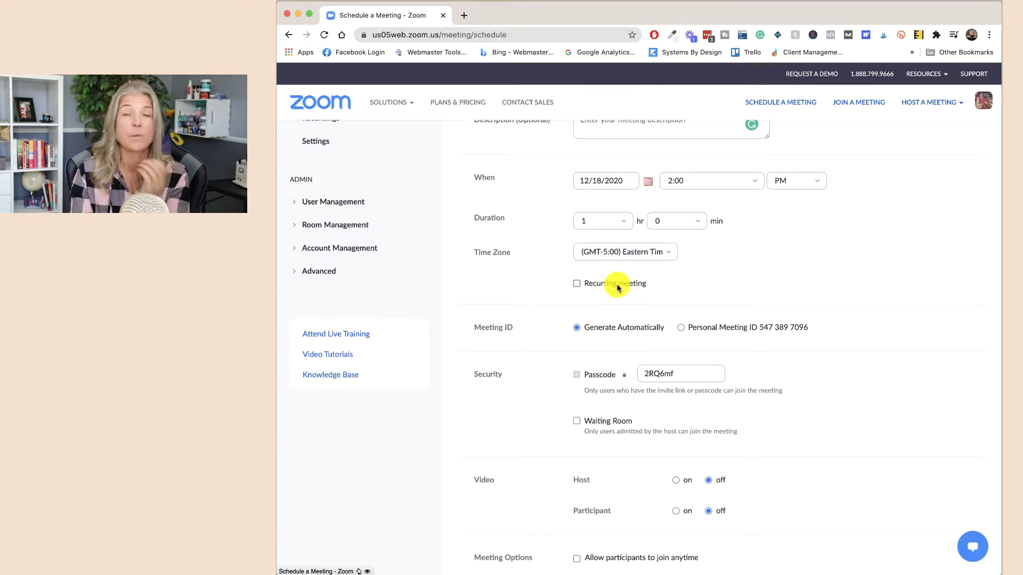
scroll(618, 282, down, 3)
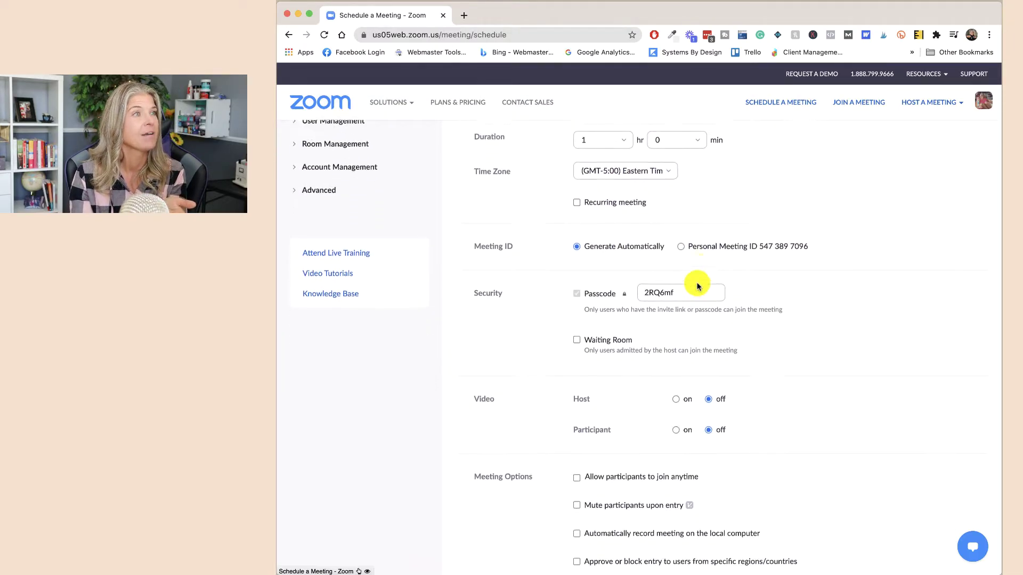
scroll(699, 286, up, 2)
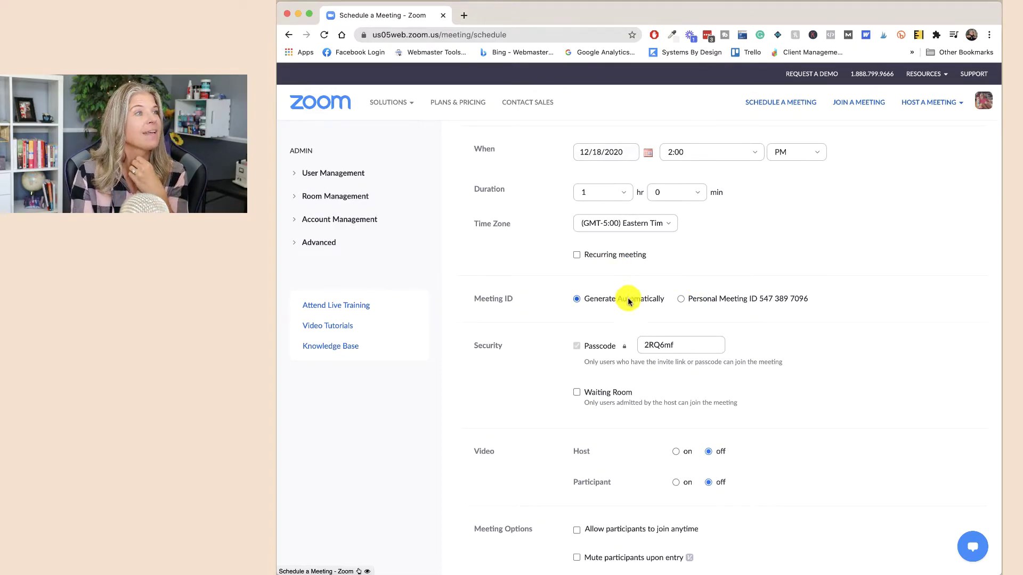
click(710, 306)
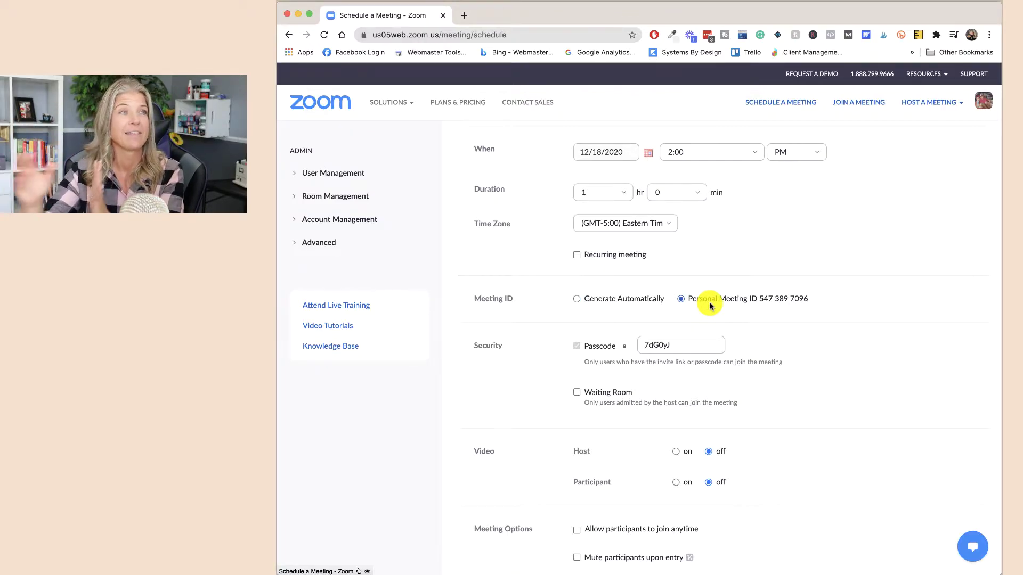
click(576, 299)
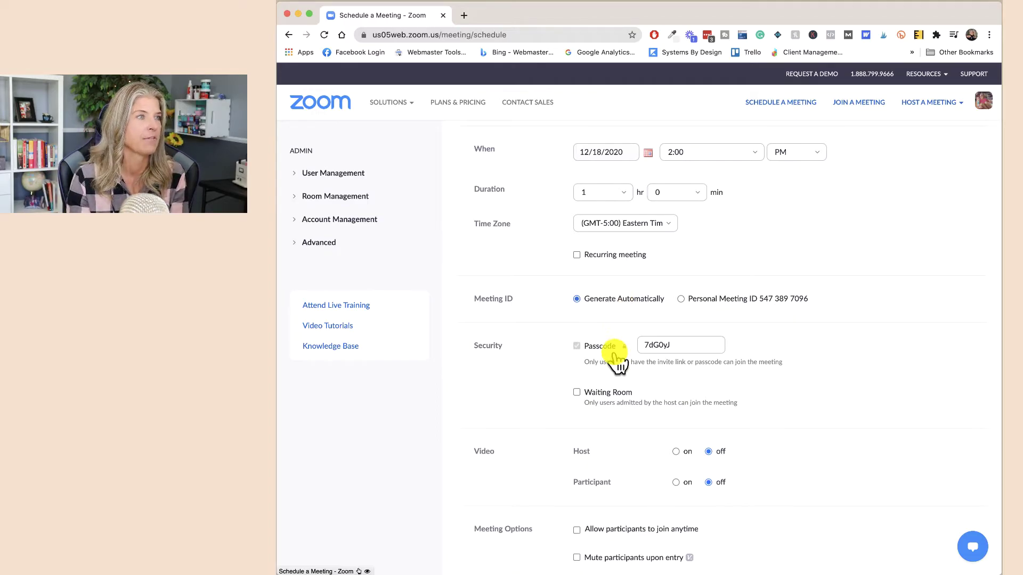
click(674, 346)
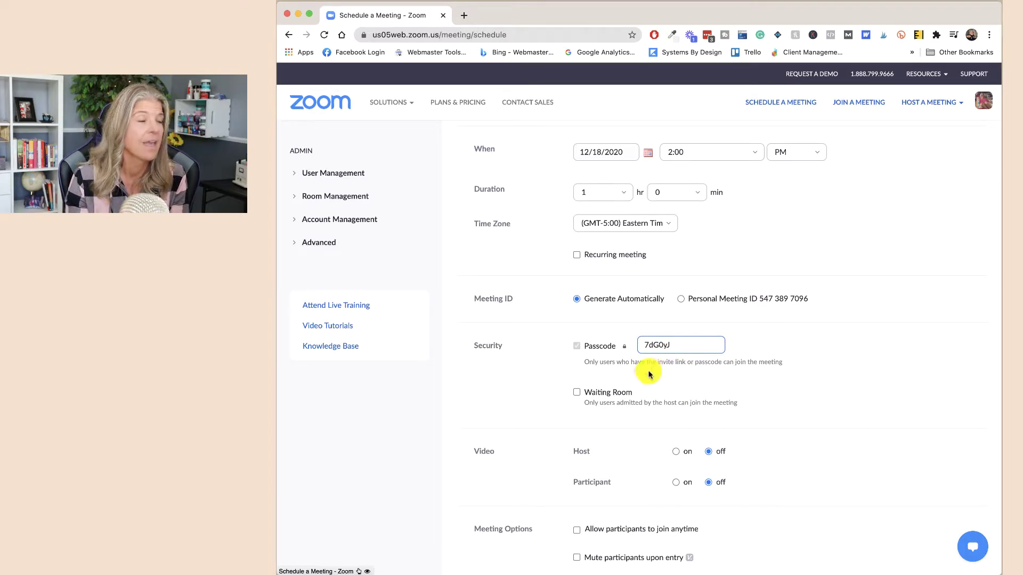
click(576, 393)
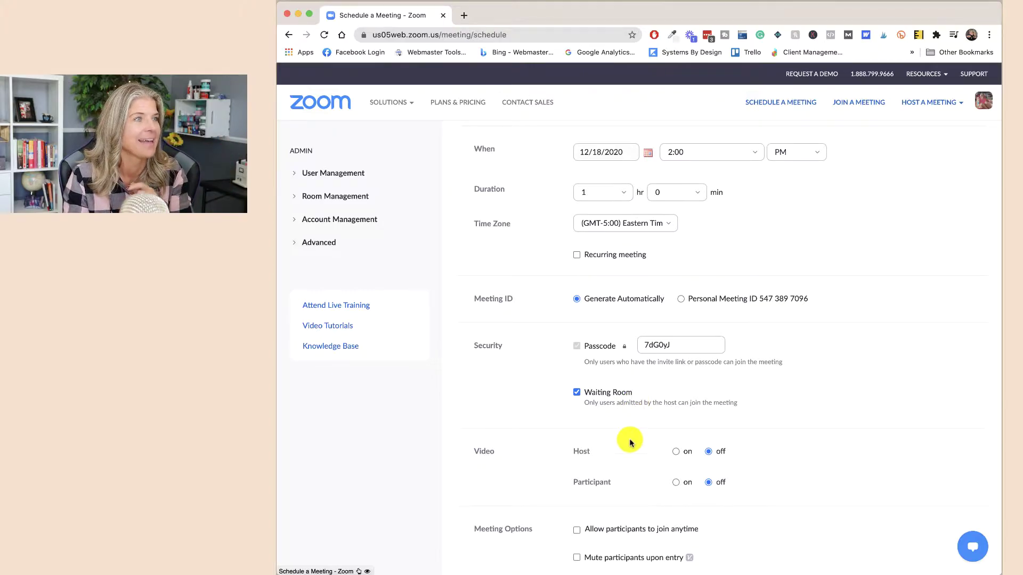
Turn muting of participants upon entry on and off again, and save the scheduled meeting
scroll(628, 441, down, 5)
scroll(603, 368, down, 1)
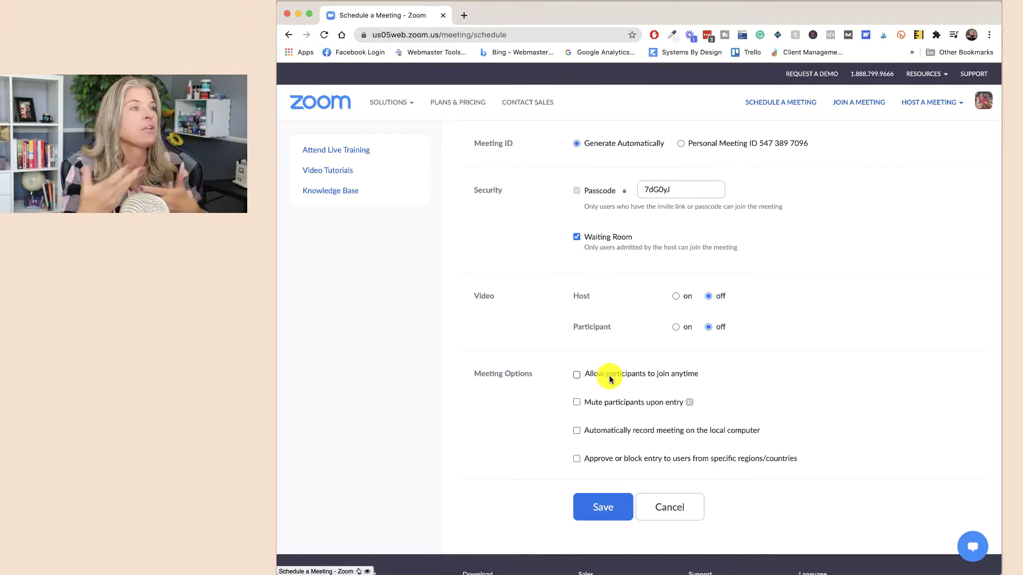
click(595, 405)
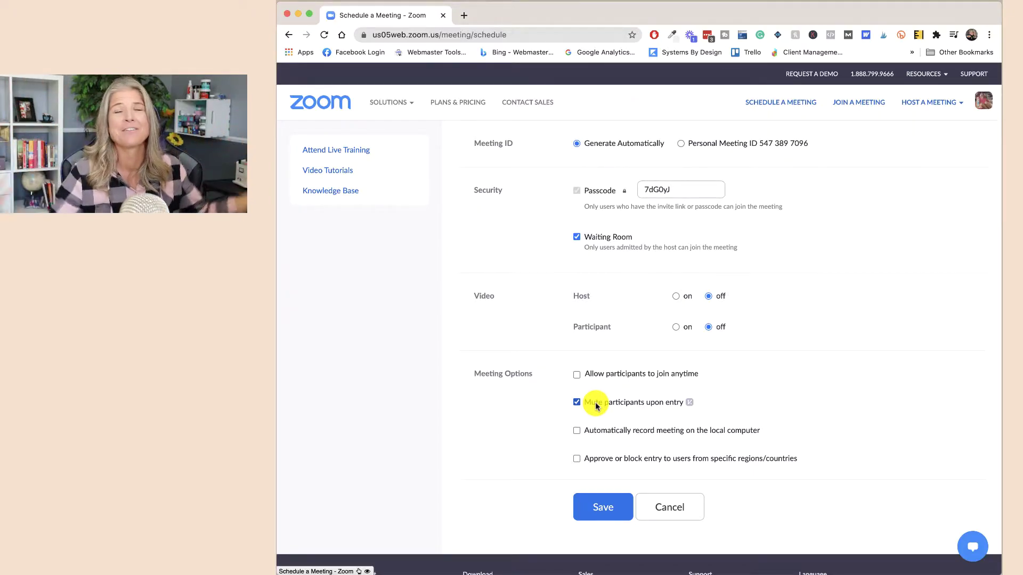
click(595, 406)
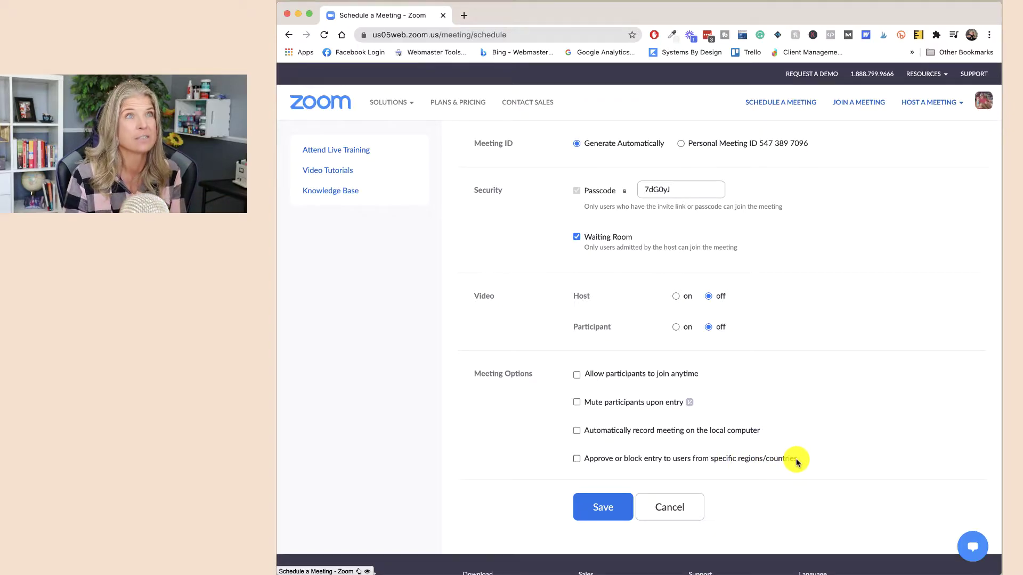
click(606, 510)
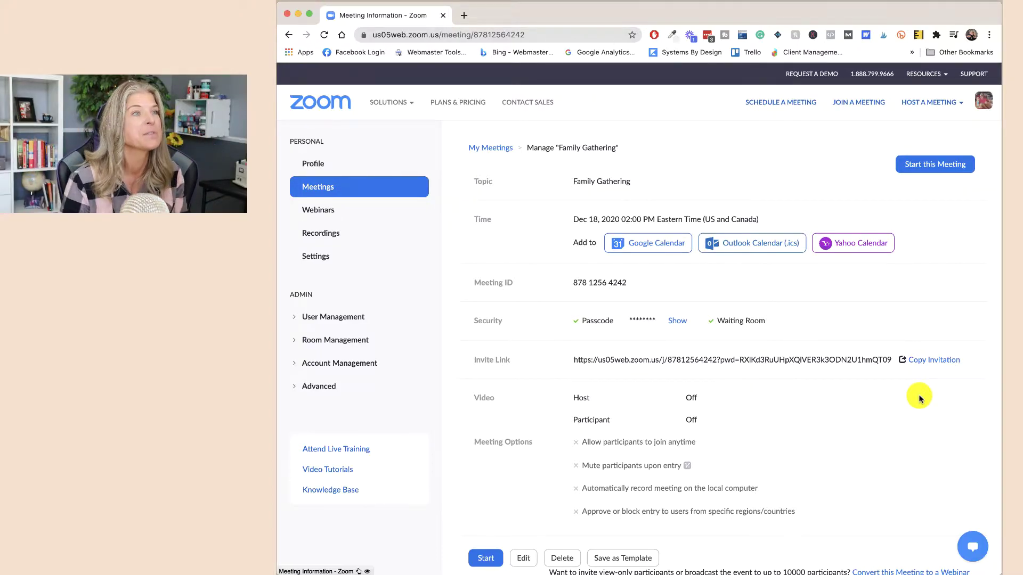
Copy the full invitation text of the Family Gathering meeting
click(924, 361)
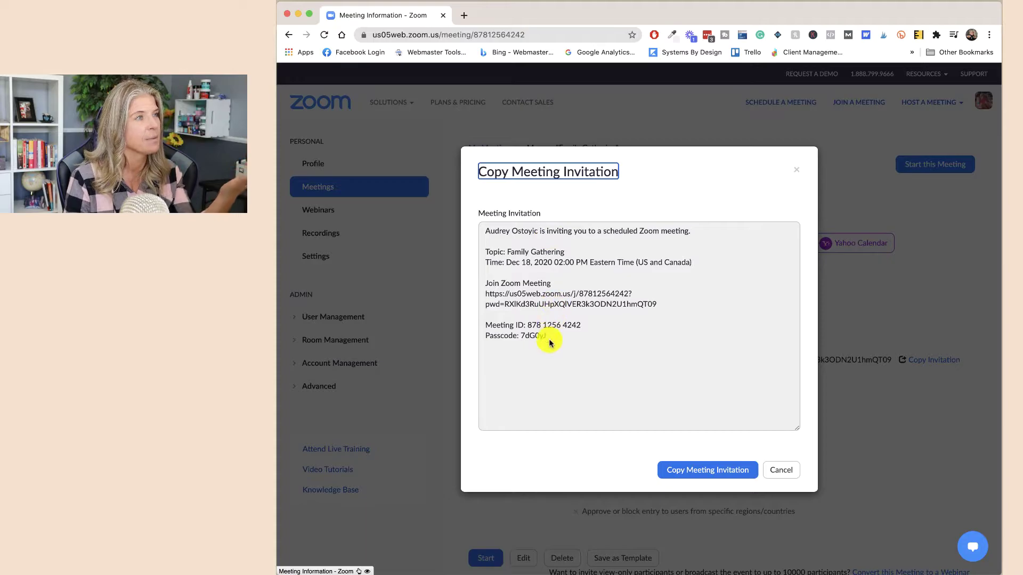
click(707, 476)
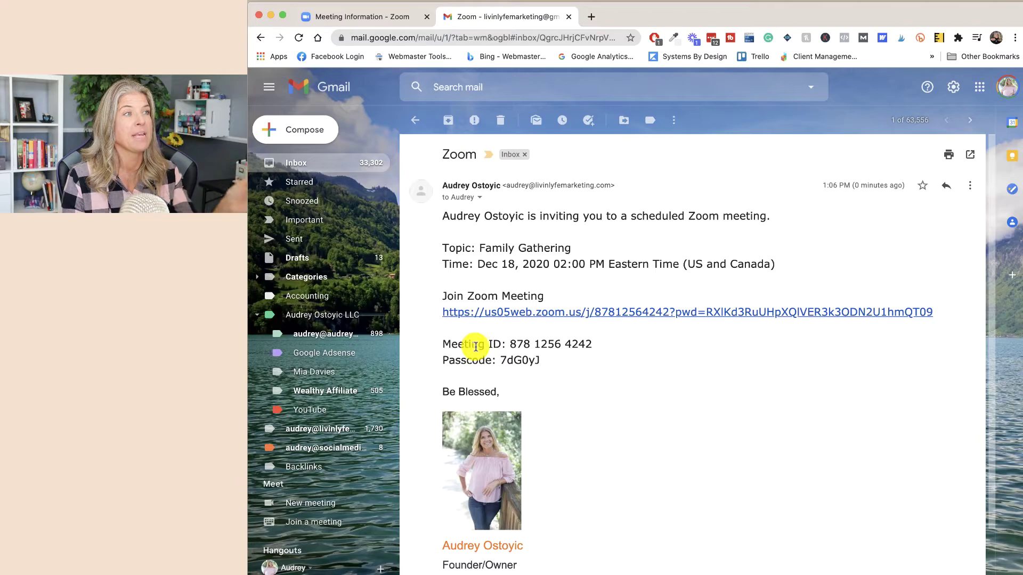
Highlight the passcode in the emailed meeting invitation and close the Gmail page to return to the meeting details
double_click(524, 360)
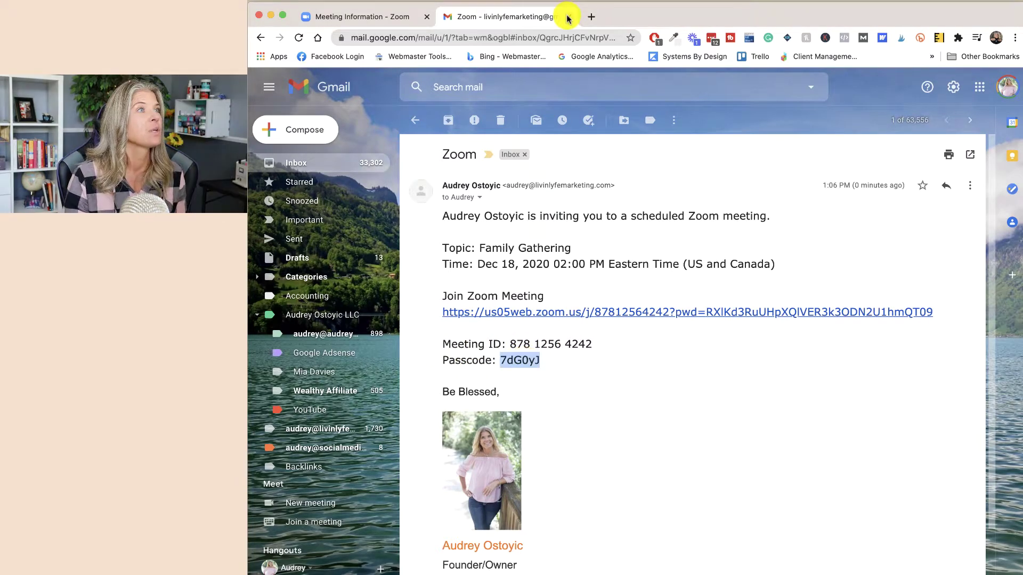
click(568, 16)
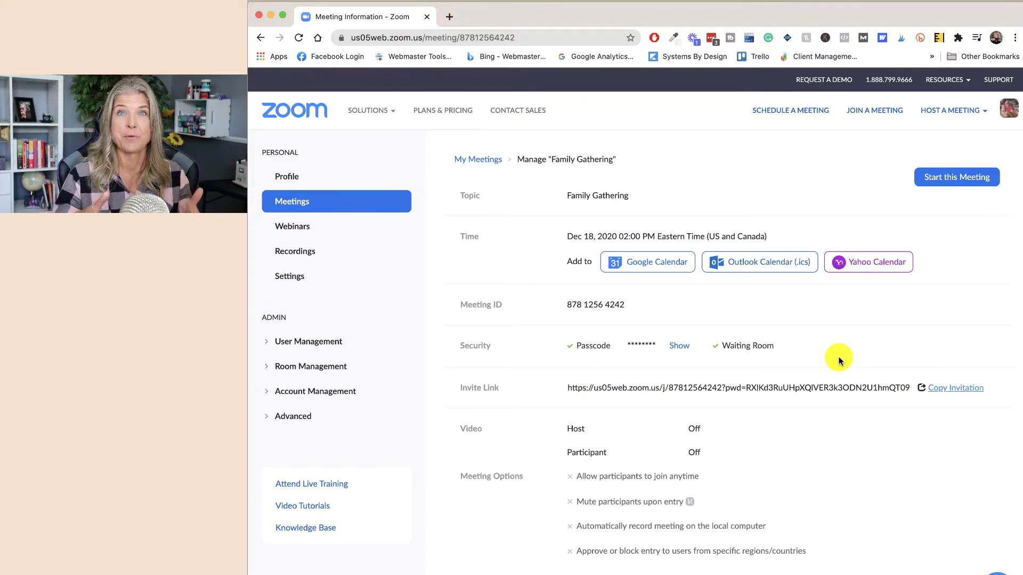
Start the Family Gathering meeting in the Zoom desktop app and widen the meeting window
click(946, 180)
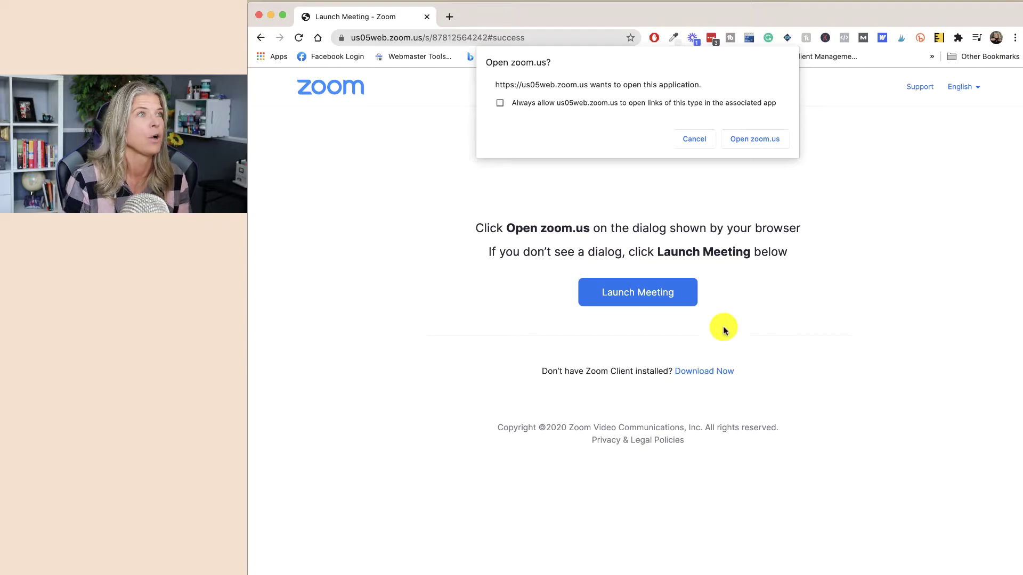
click(745, 141)
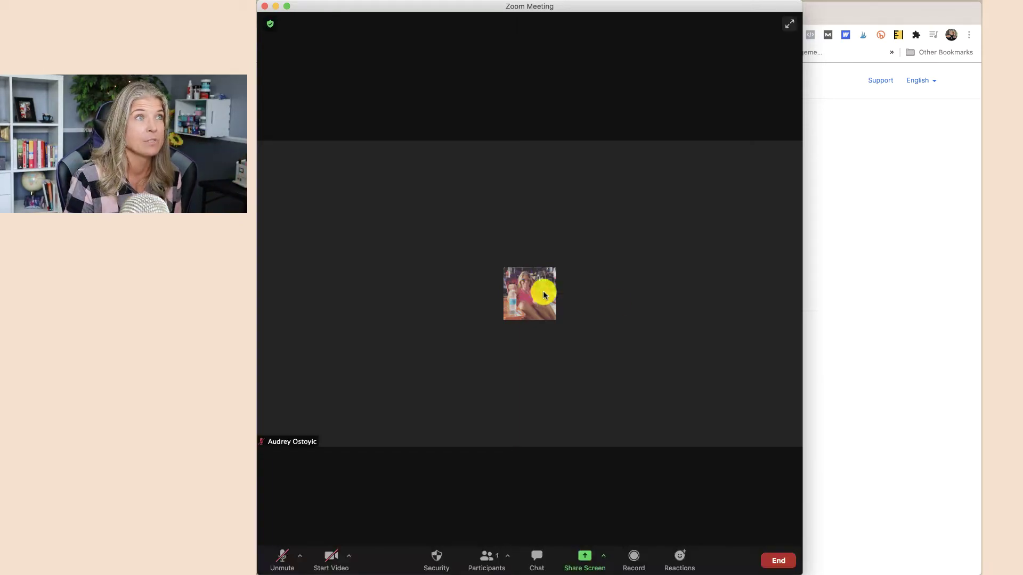
drag(804, 420, 980, 422)
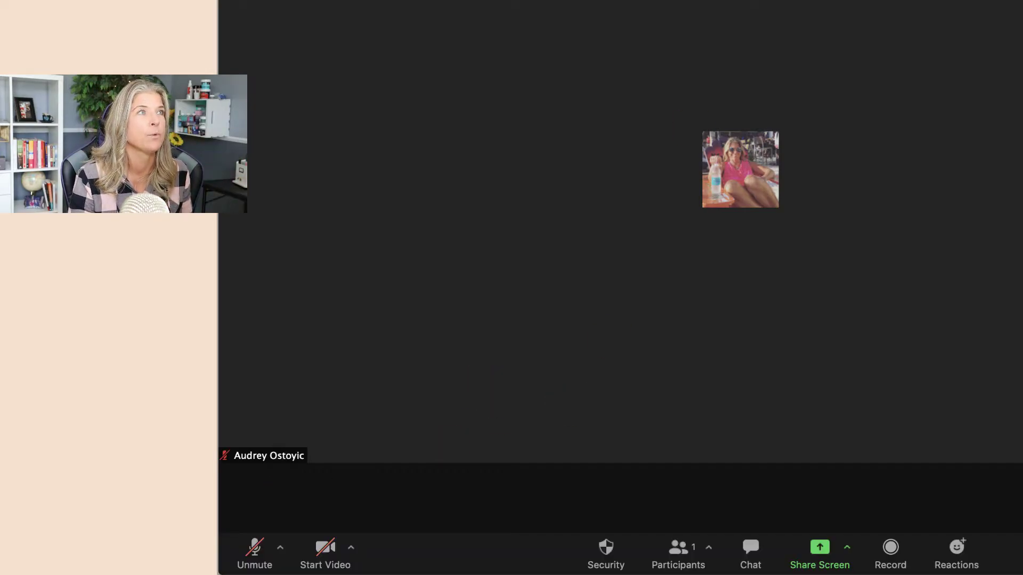
Unmute the microphone, look through the microphone and speaker choices, and mute it again
mouse_move(789, 9)
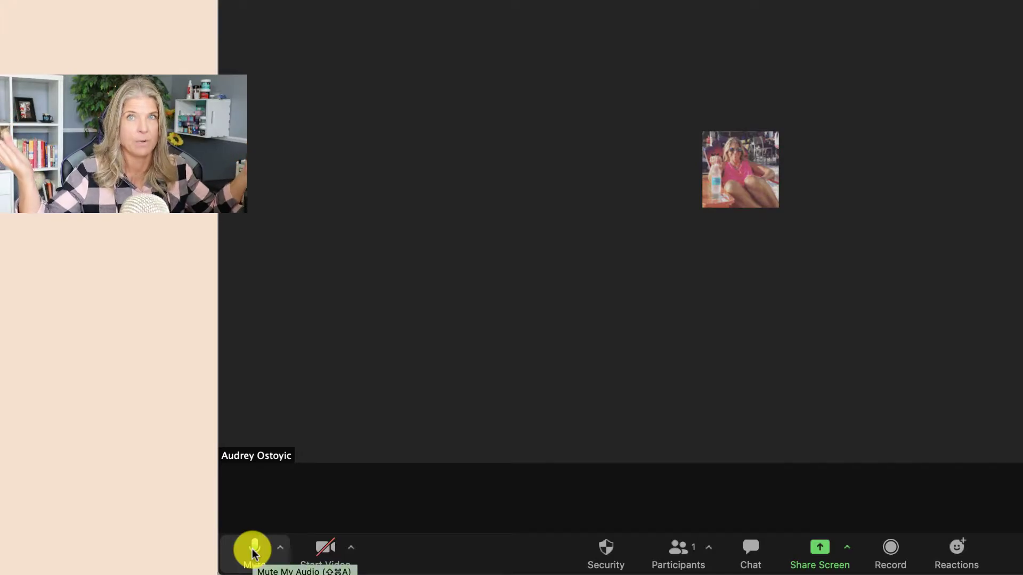
click(279, 549)
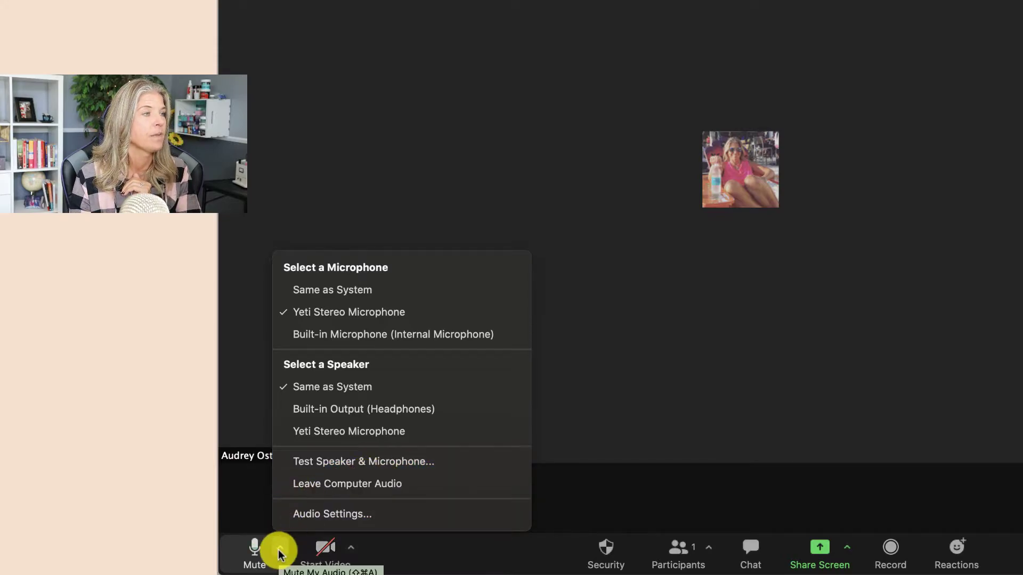
click(255, 554)
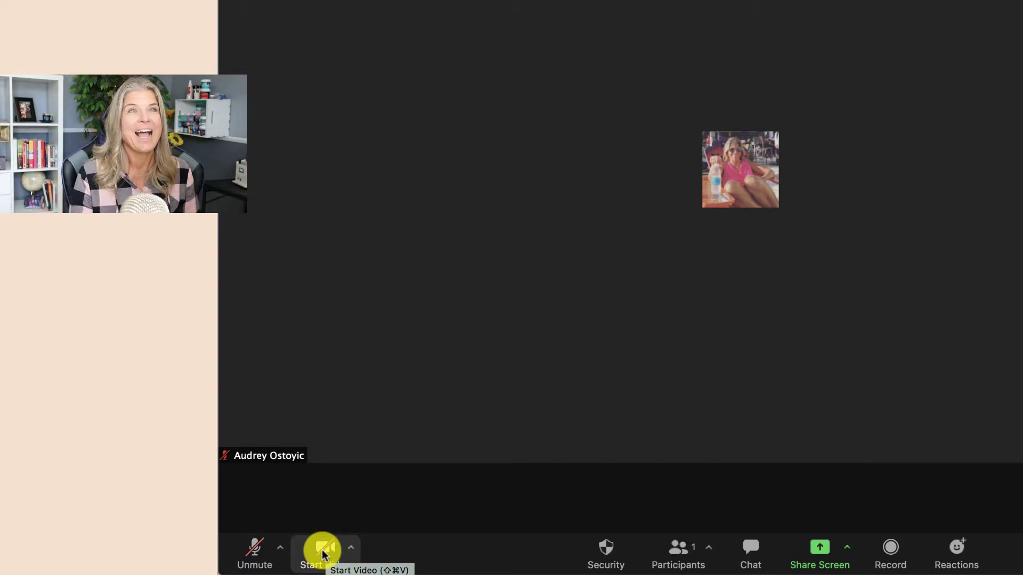
Start the camera video, look through the camera and virtual background options, and stop the video
click(298, 557)
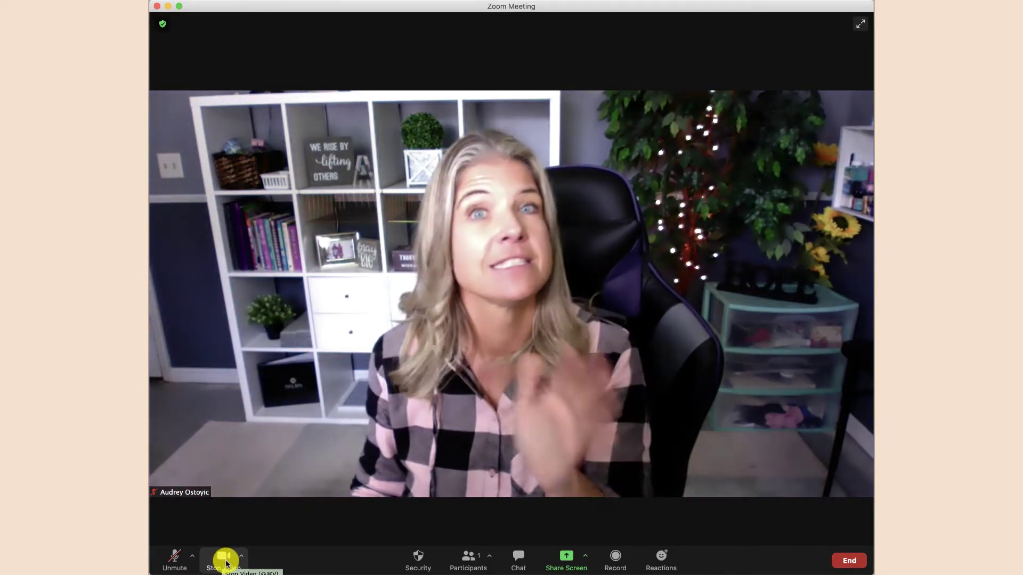
click(242, 558)
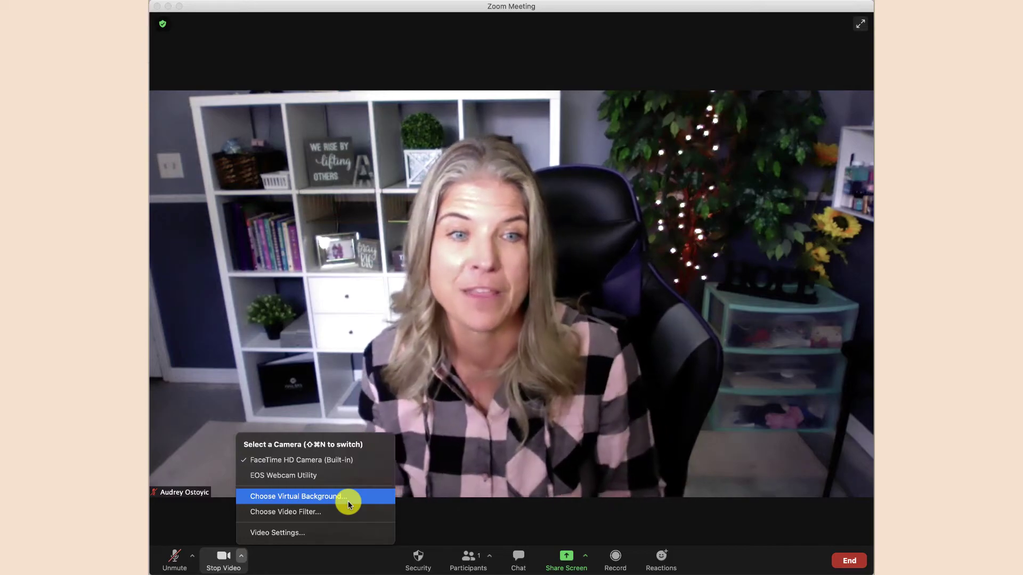
click(290, 556)
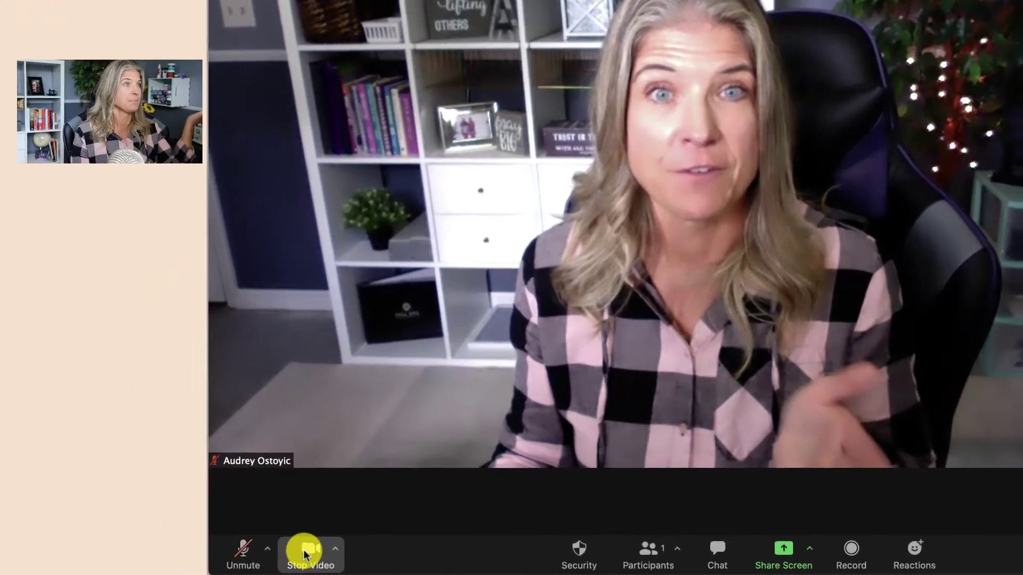
click(231, 558)
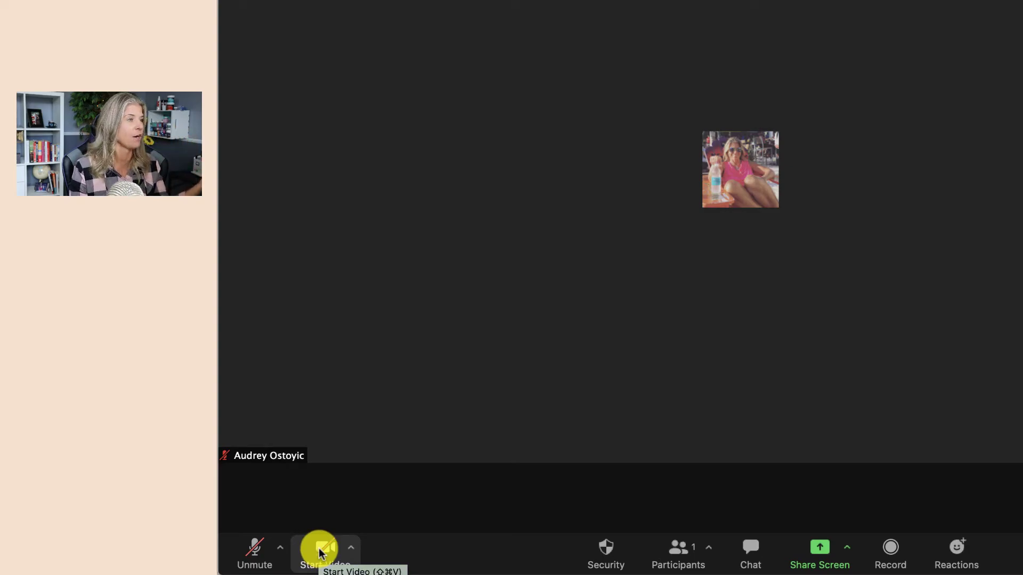
Allow participants to share their screens in the meeting's security options
click(605, 553)
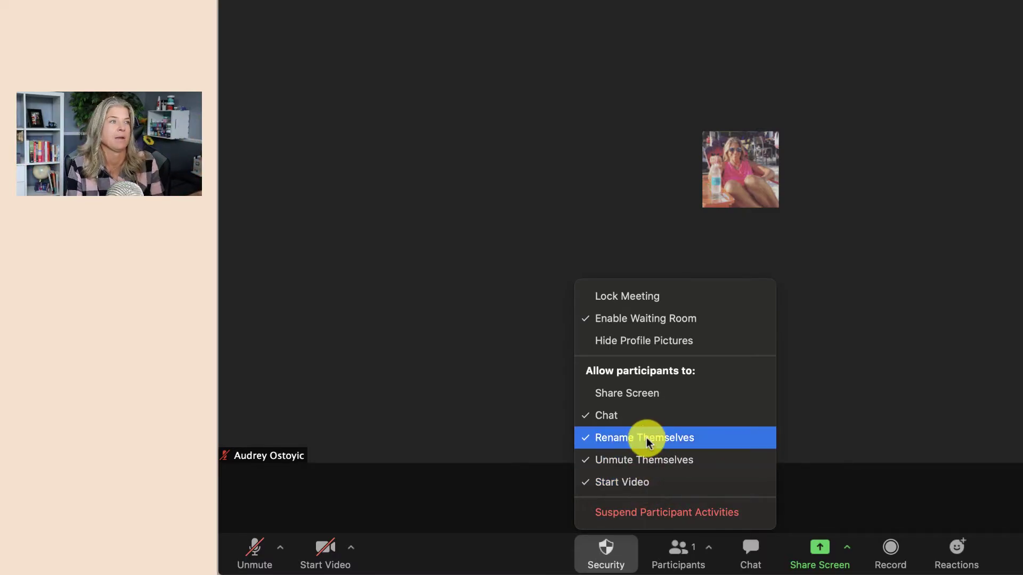
click(634, 392)
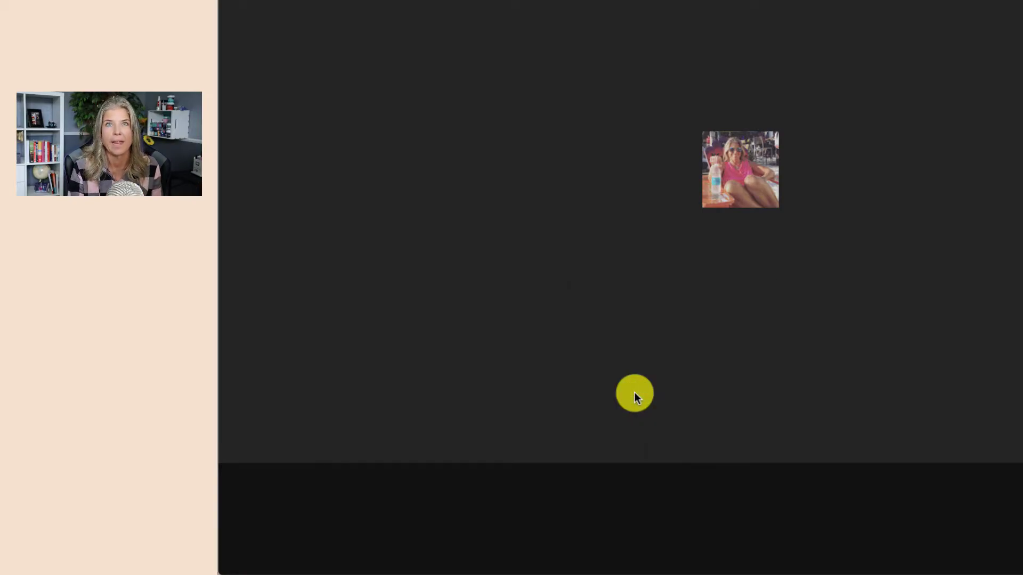
Look through the meeting's security options again, dismiss them, and show the participants list
click(604, 547)
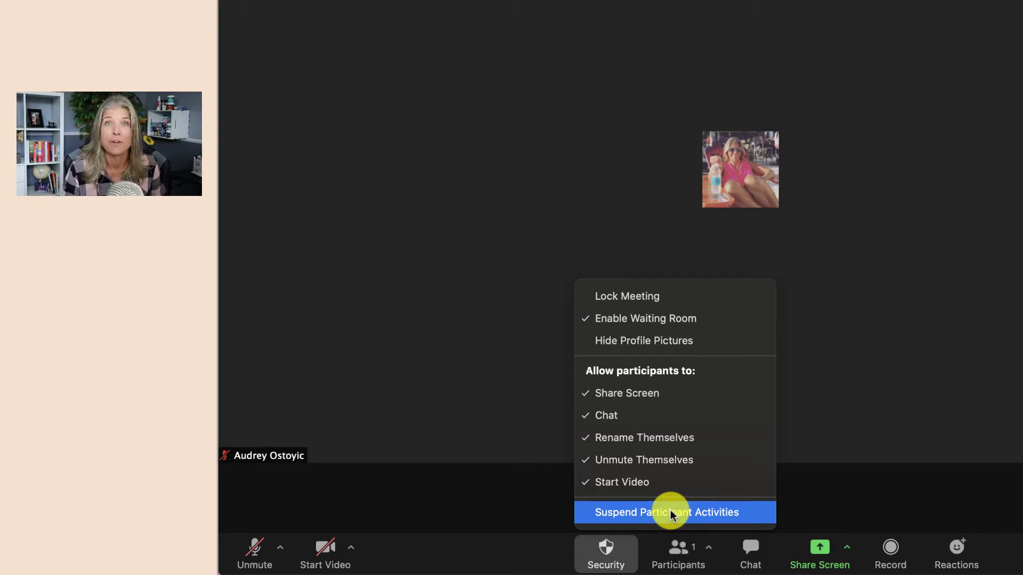
click(853, 501)
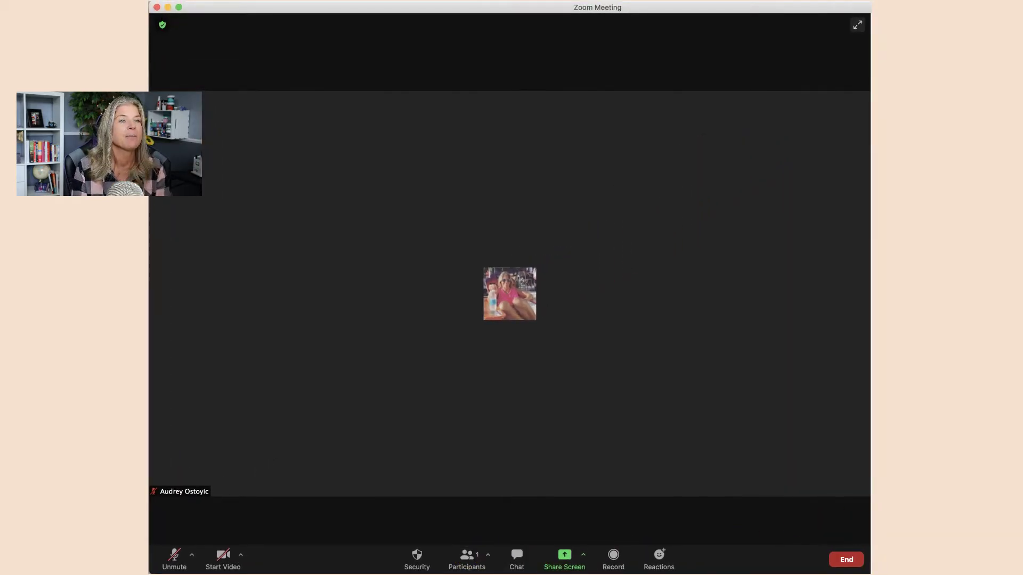
key(super+u)
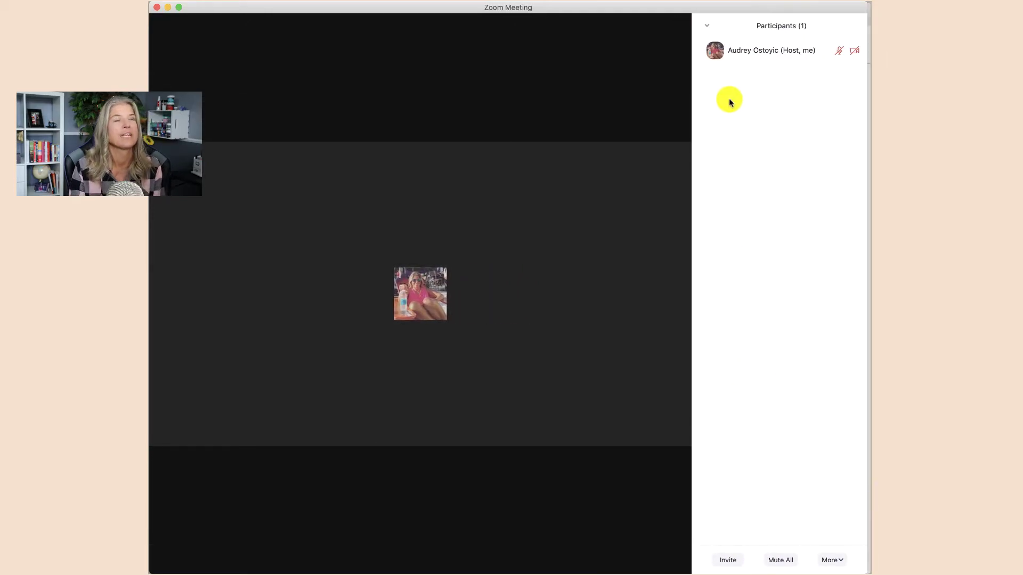
mouse_move(744, 55)
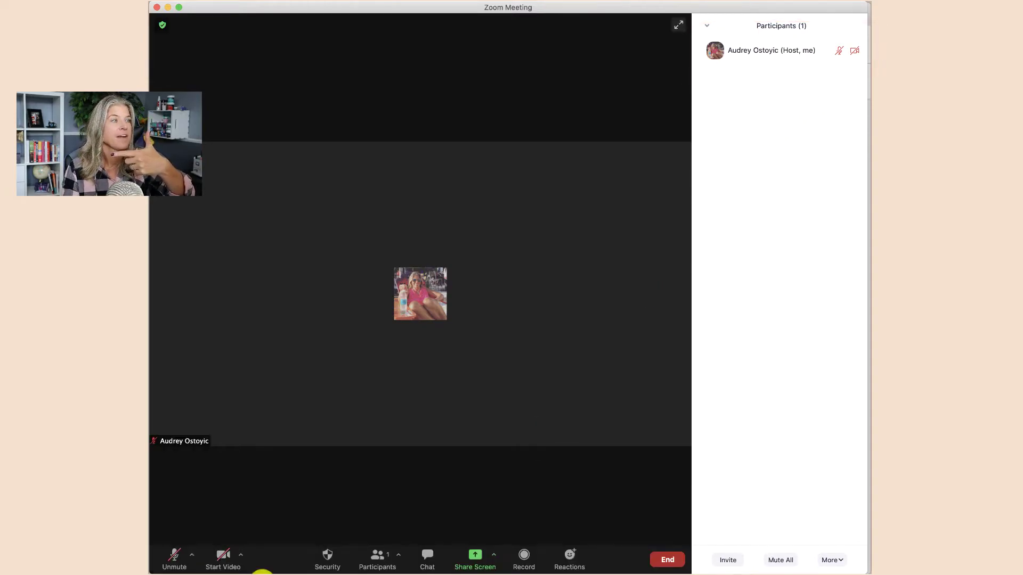
Unmute and re-mute the microphone, and turn the camera video on and off again
click(174, 556)
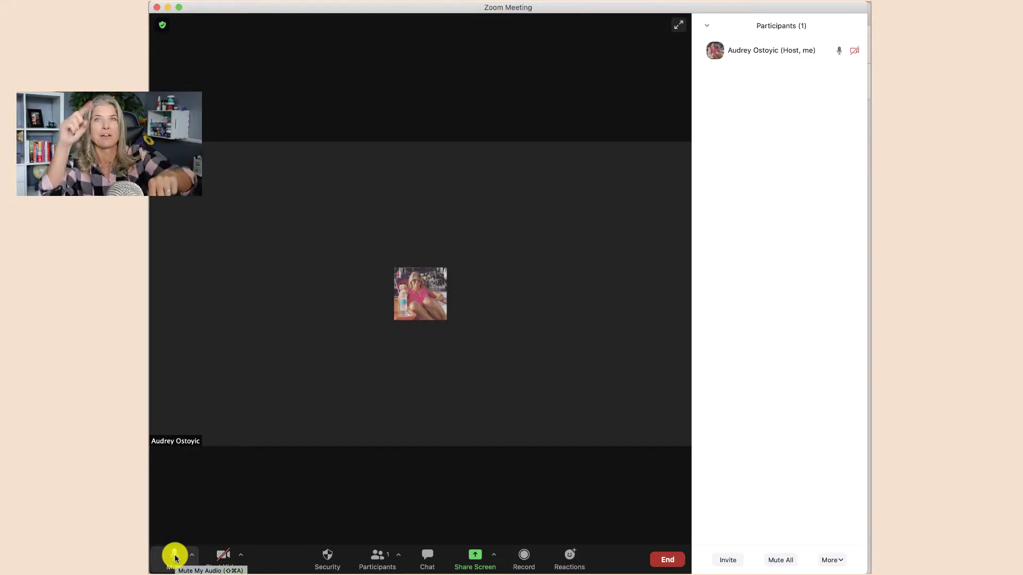
click(175, 556)
click(223, 557)
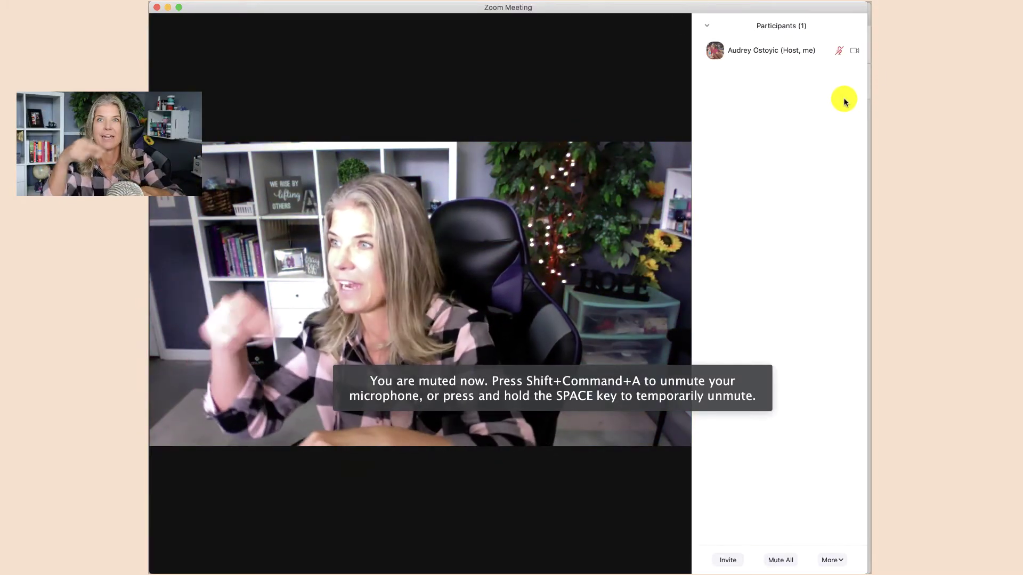
mouse_move(441, 365)
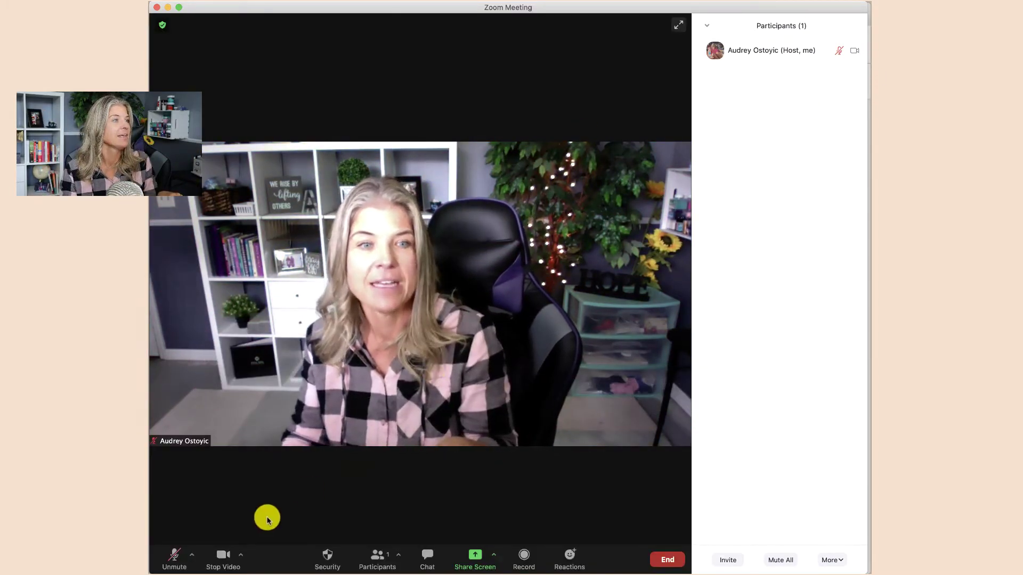
click(224, 559)
Open the rename dialog for the host in the participants list and cancel it
mouse_move(789, 51)
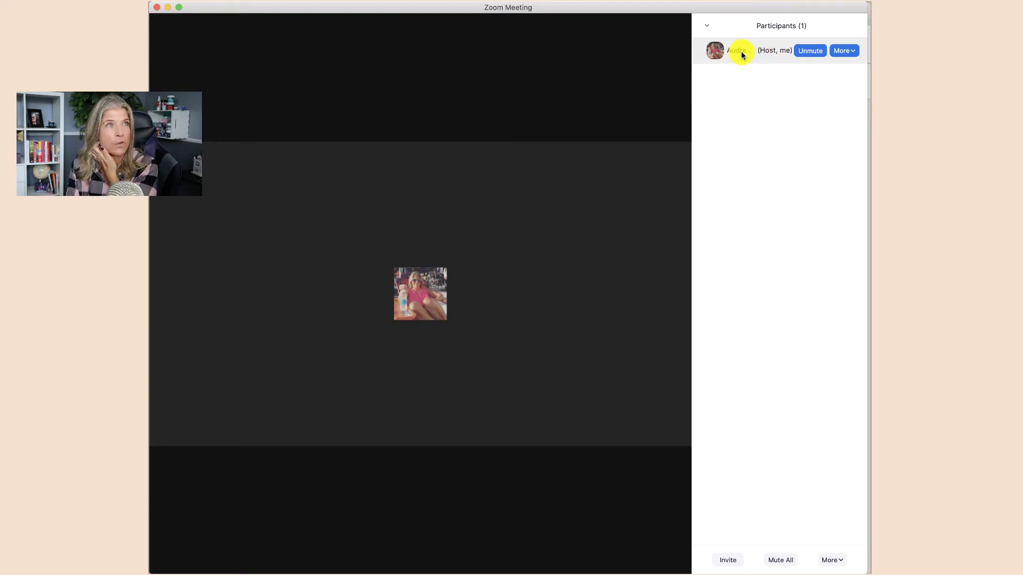
click(852, 50)
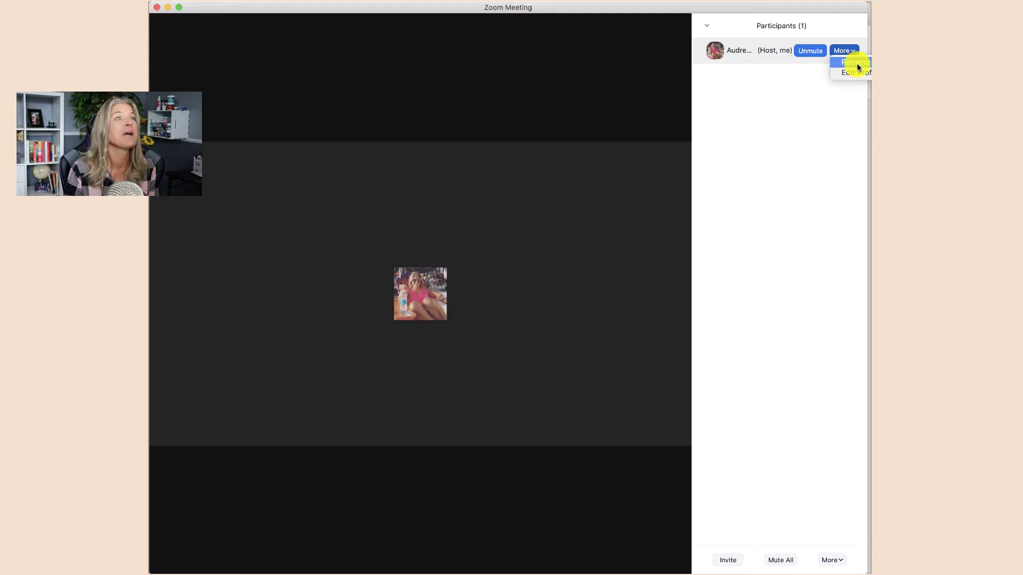
click(856, 62)
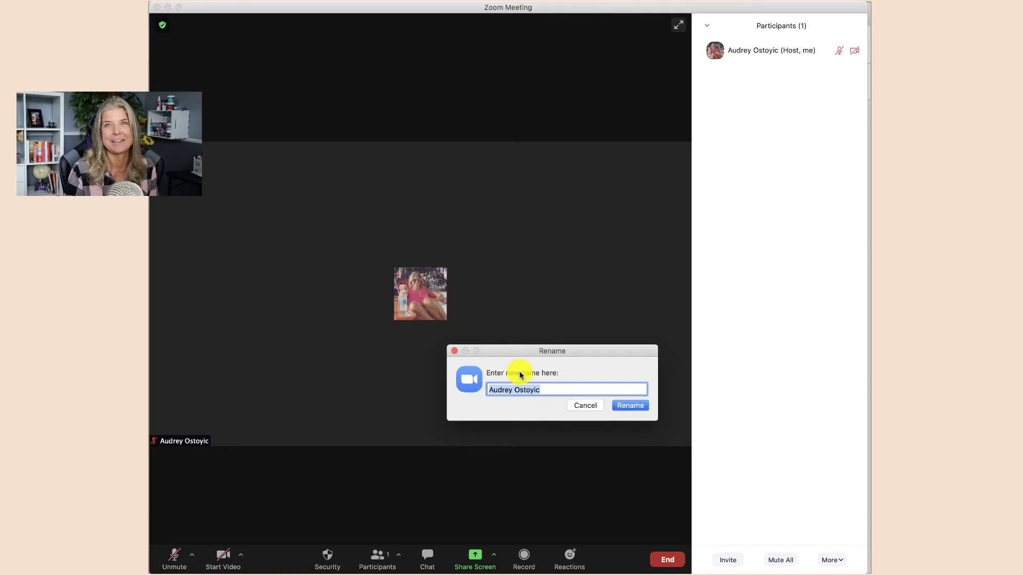
click(584, 407)
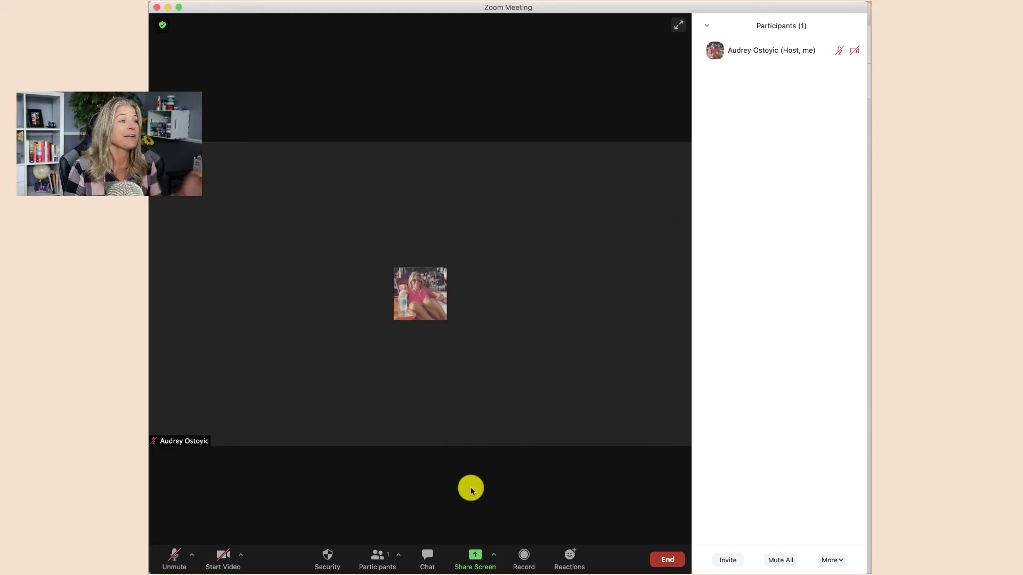
Look through the email and contacts options for inviting people to the meeting, and close the invitation dialog
click(400, 556)
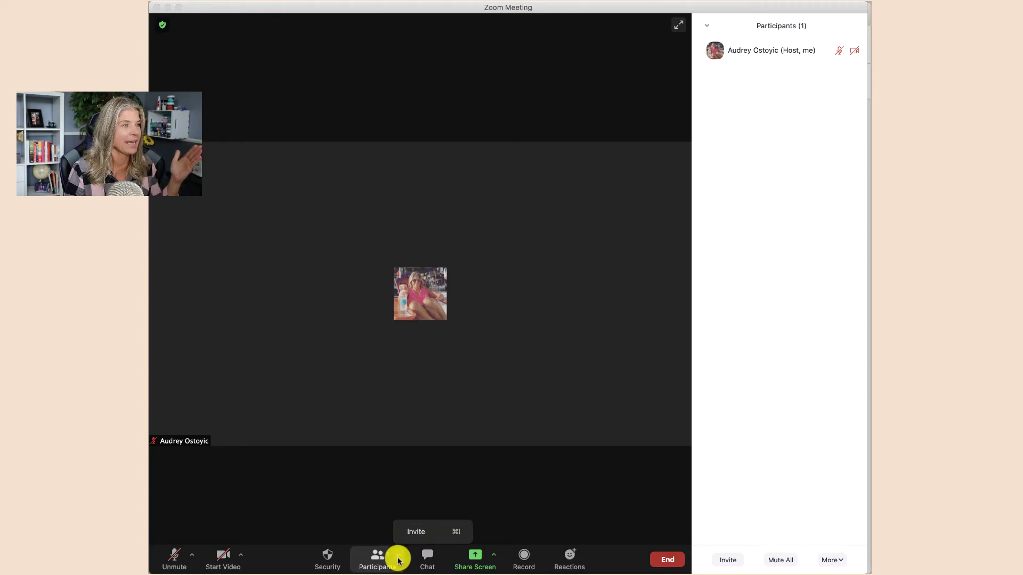
click(426, 533)
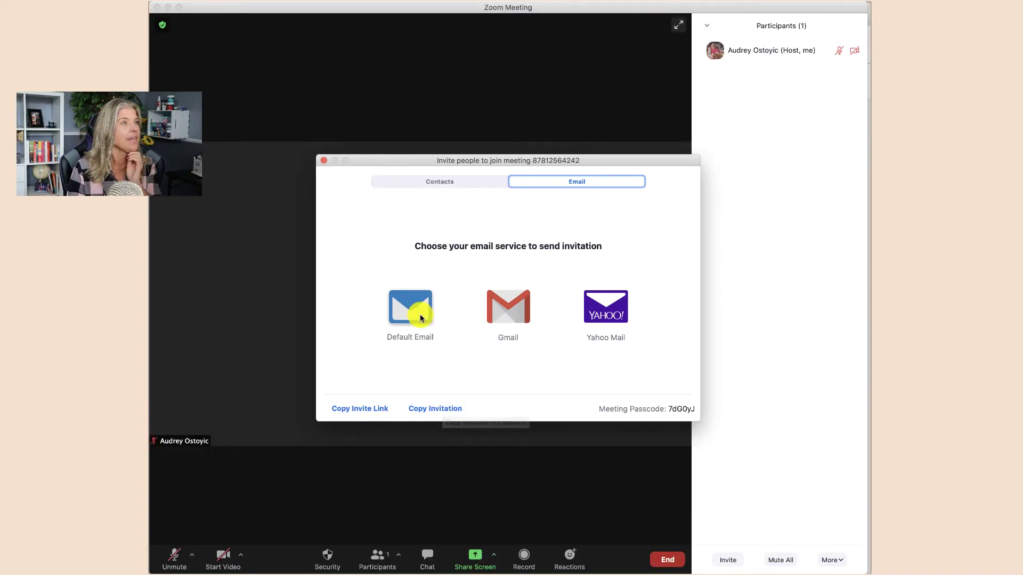
click(444, 185)
click(440, 207)
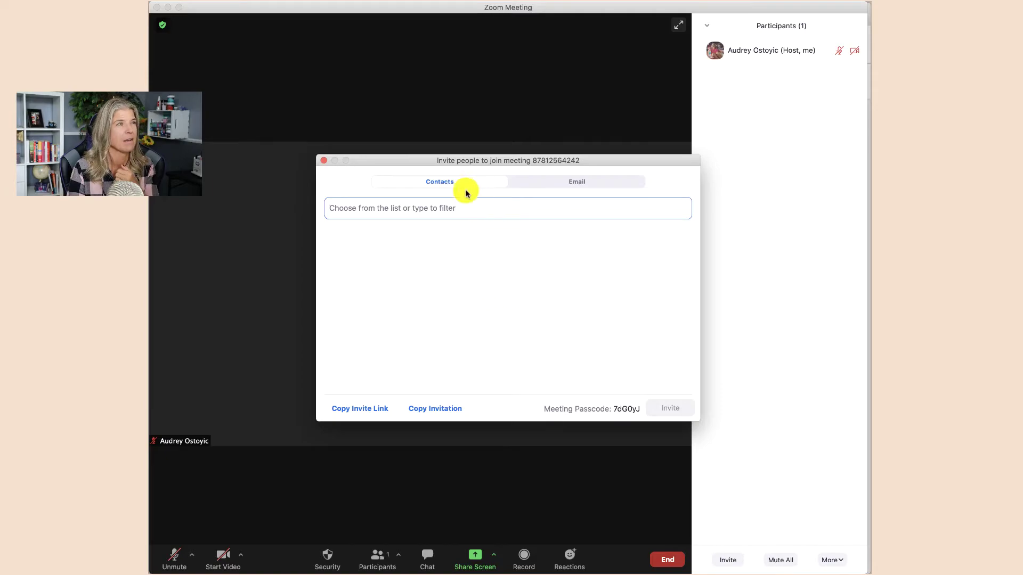
click(322, 162)
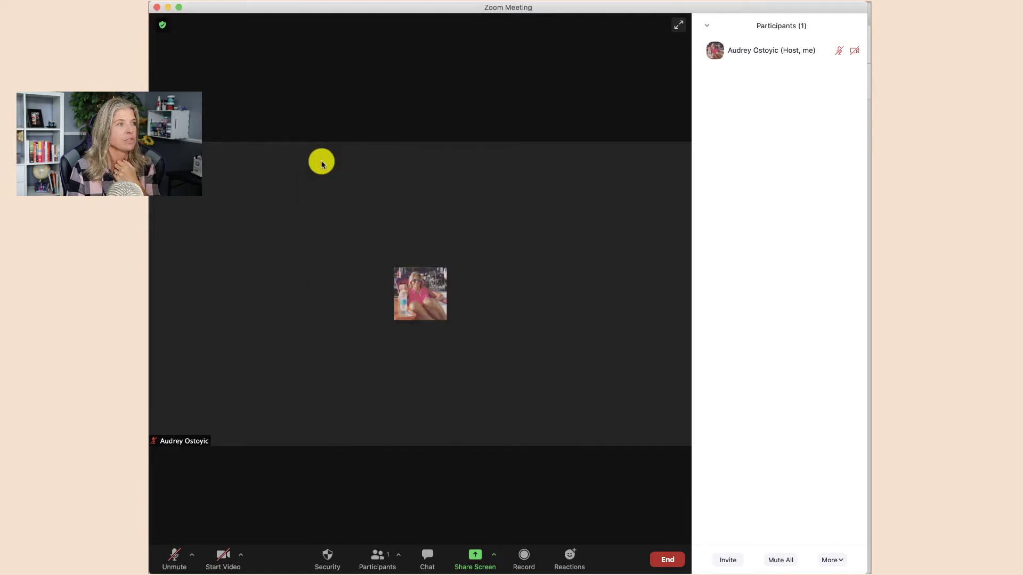
Send the chat message "Hey everyone" to everyone in the meeting and close the chat window
click(429, 557)
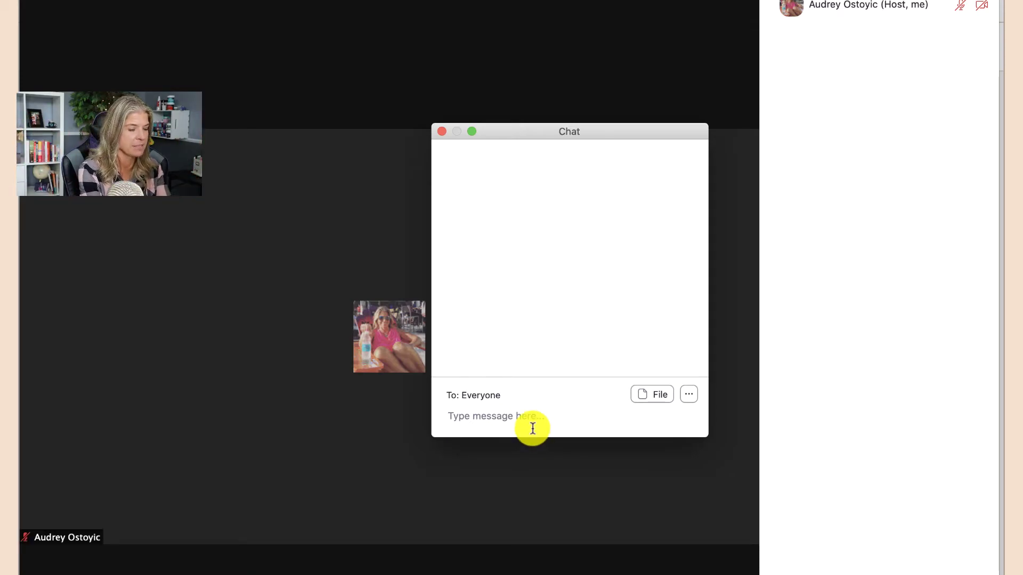
text(Hey everyone)
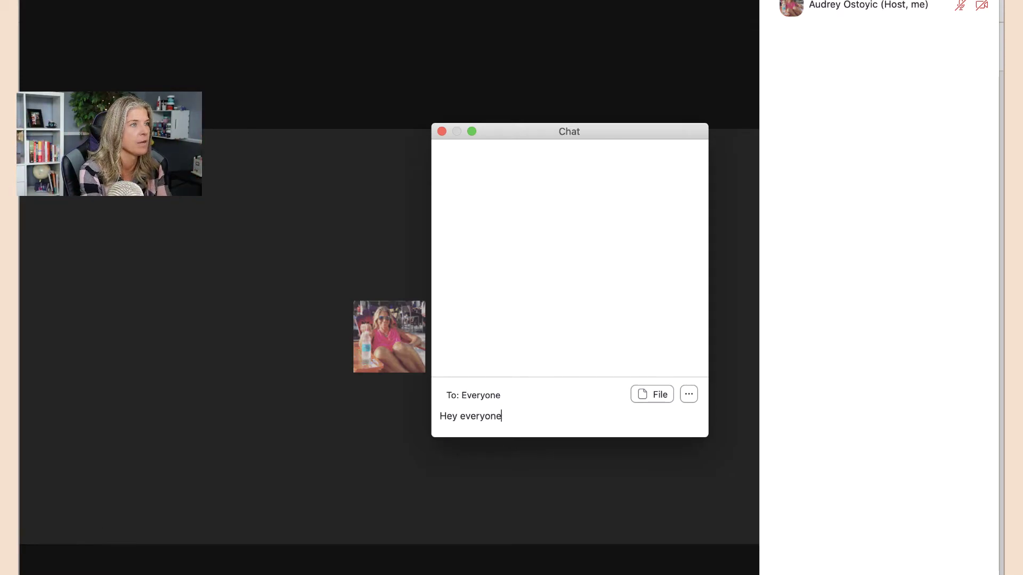
key(Return)
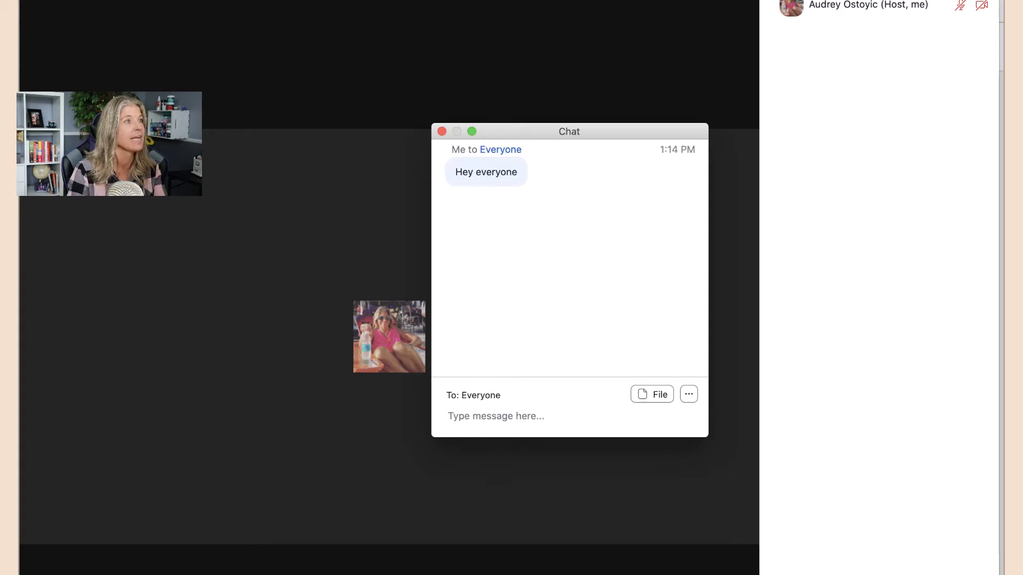
mouse_move(524, 183)
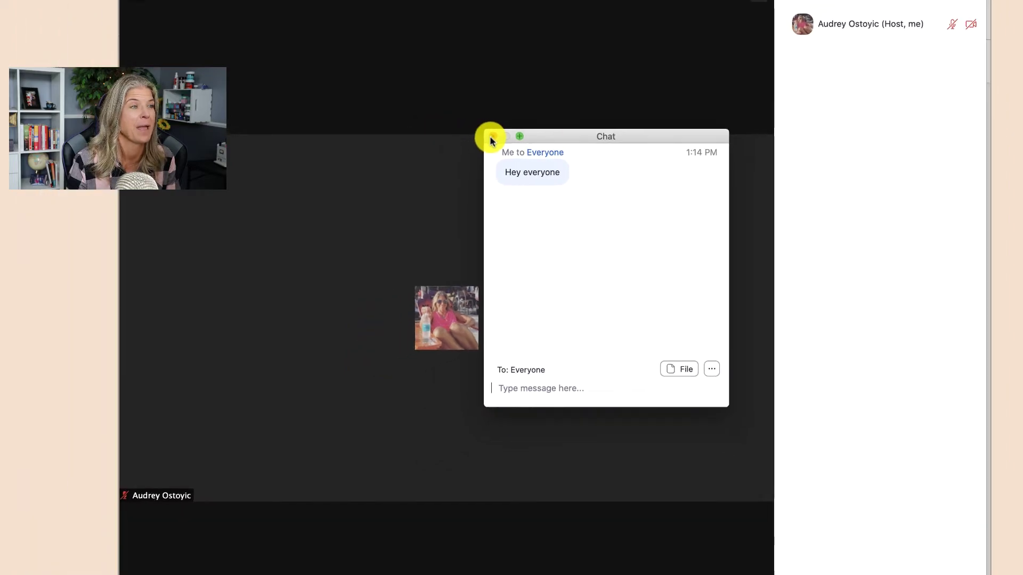
click(488, 138)
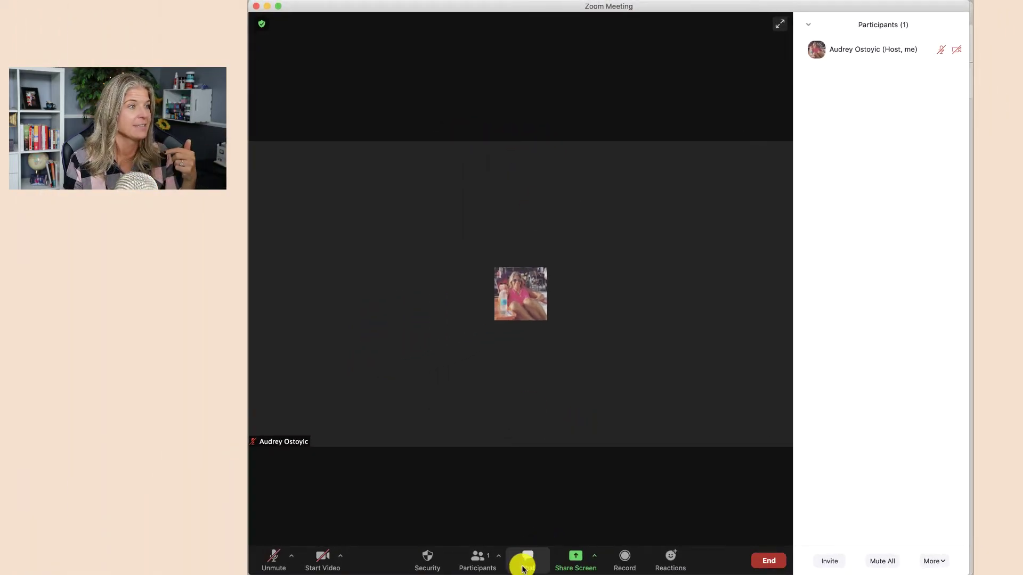
Share a whiteboard in the meeting
click(575, 560)
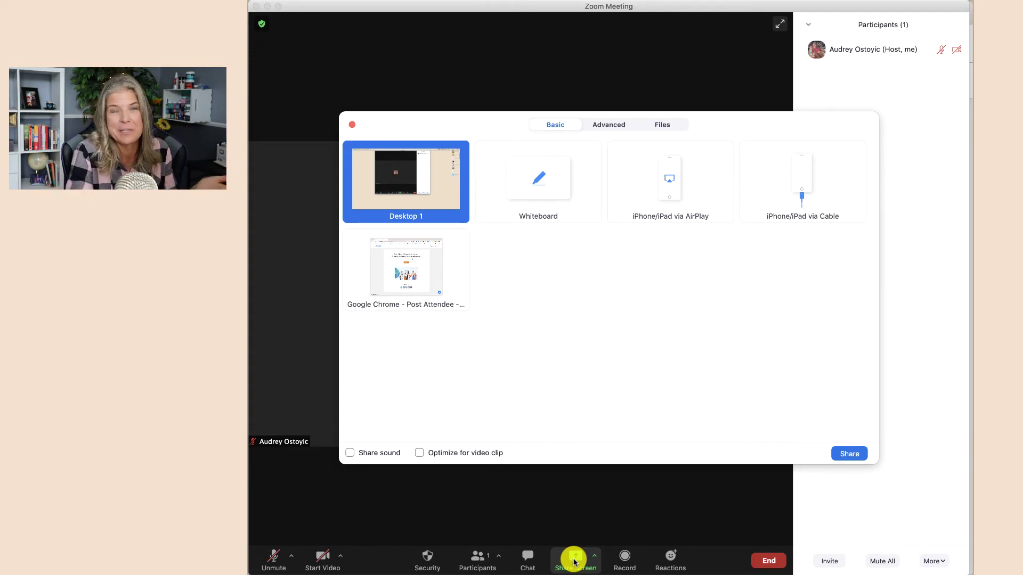
click(555, 200)
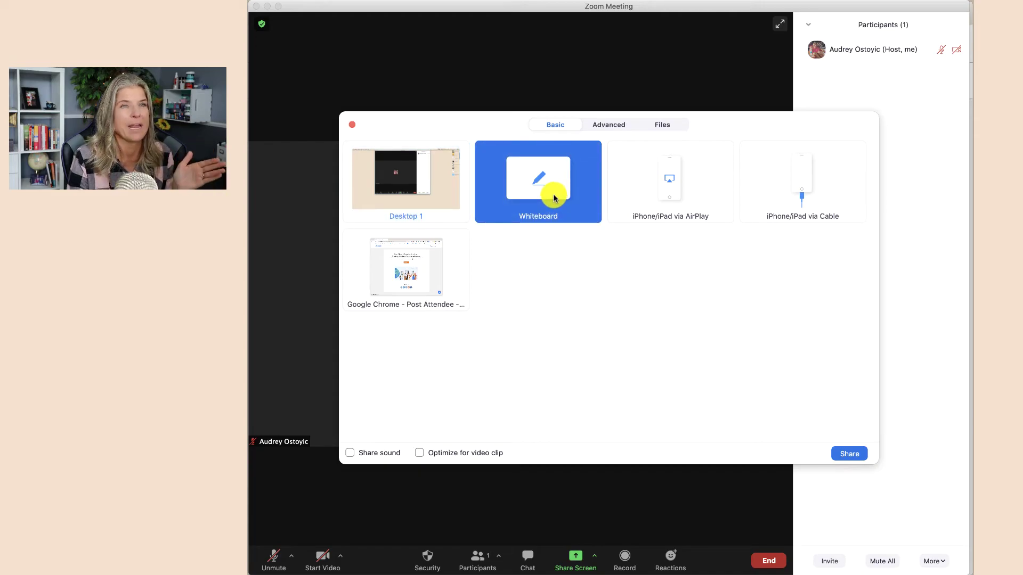
click(848, 454)
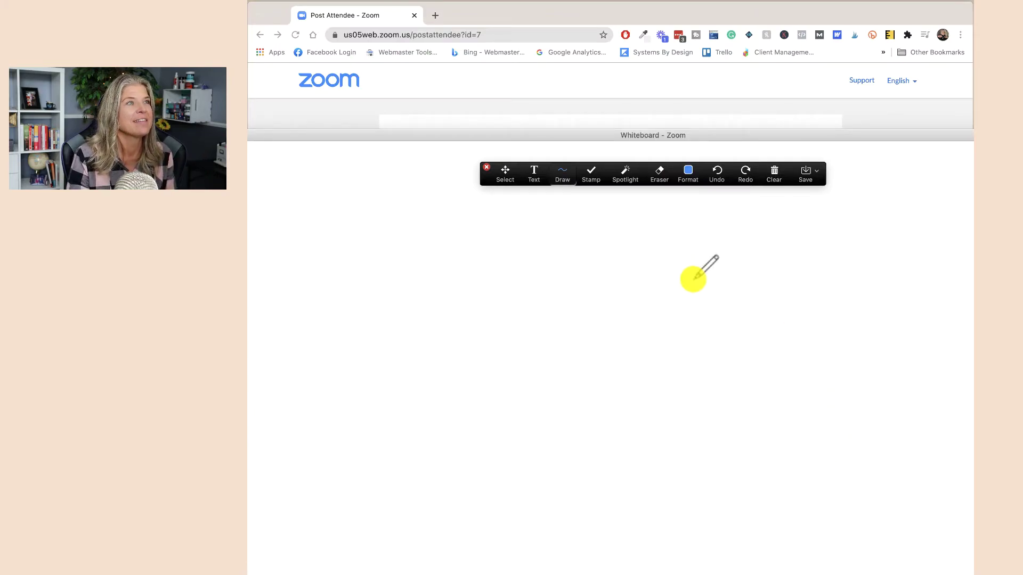
Draw a large freehand scribble across the whiteboard and erase it
mouse_move(636, 264)
mouse_down()
mouse_move(722, 299)
mouse_move(673, 393)
mouse_move(838, 313)
mouse_move(582, 278)
mouse_move(658, 322)
mouse_move(495, 372)
mouse_move(664, 379)
mouse_up()
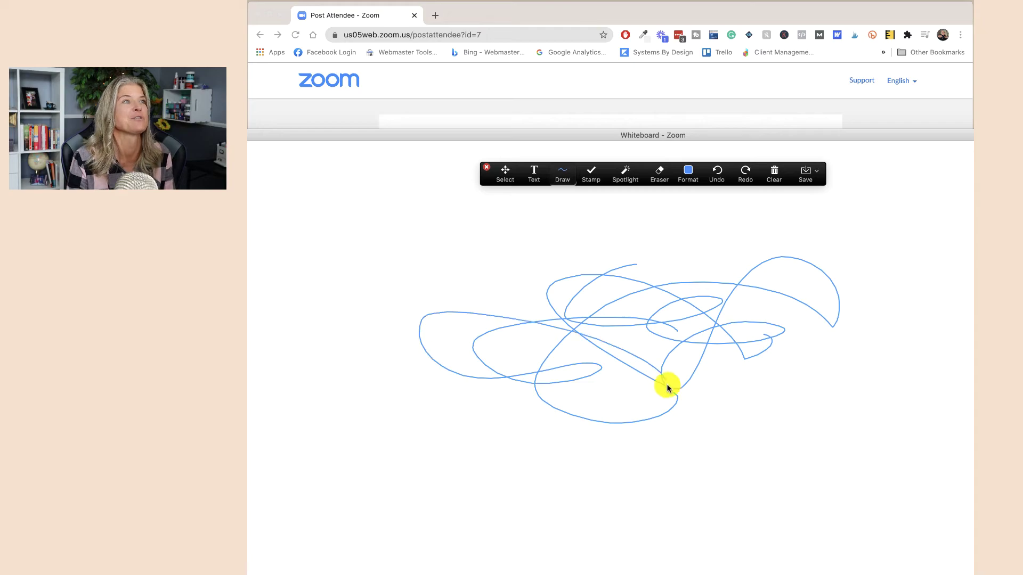
click(659, 174)
mouse_move(833, 256)
mouse_down()
mouse_move(702, 281)
mouse_move(641, 430)
mouse_up()
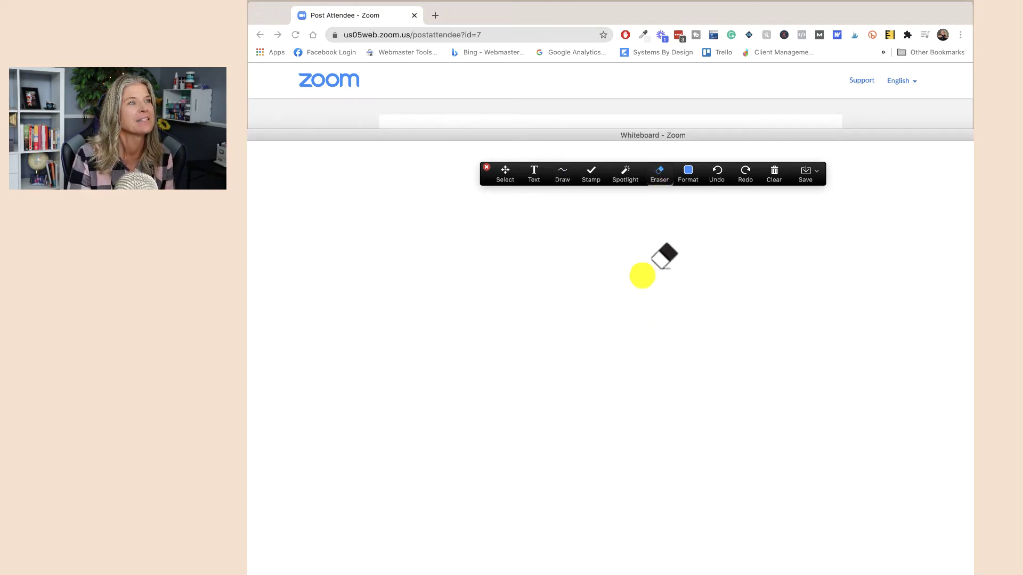
Place four heart stamps at scattered spots on the whiteboard
click(595, 174)
click(589, 223)
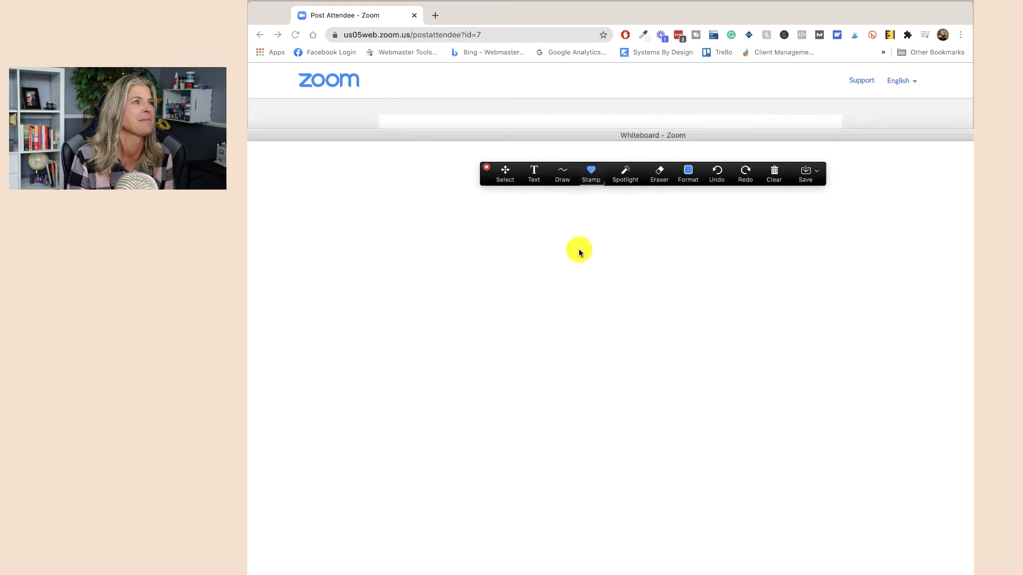
click(610, 266)
click(507, 316)
click(803, 326)
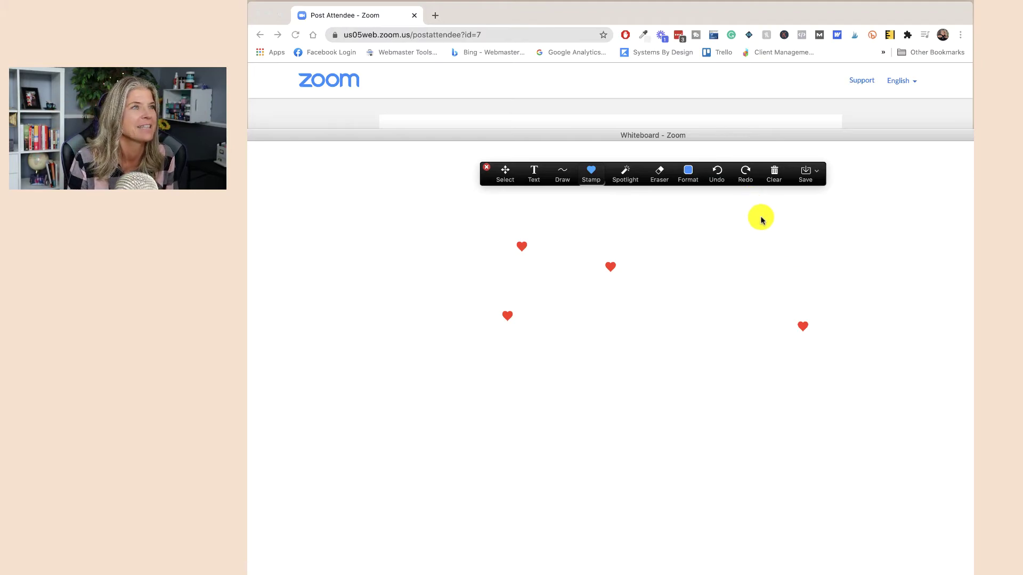
Clear all drawings from the whiteboard and close the whiteboard window
click(775, 172)
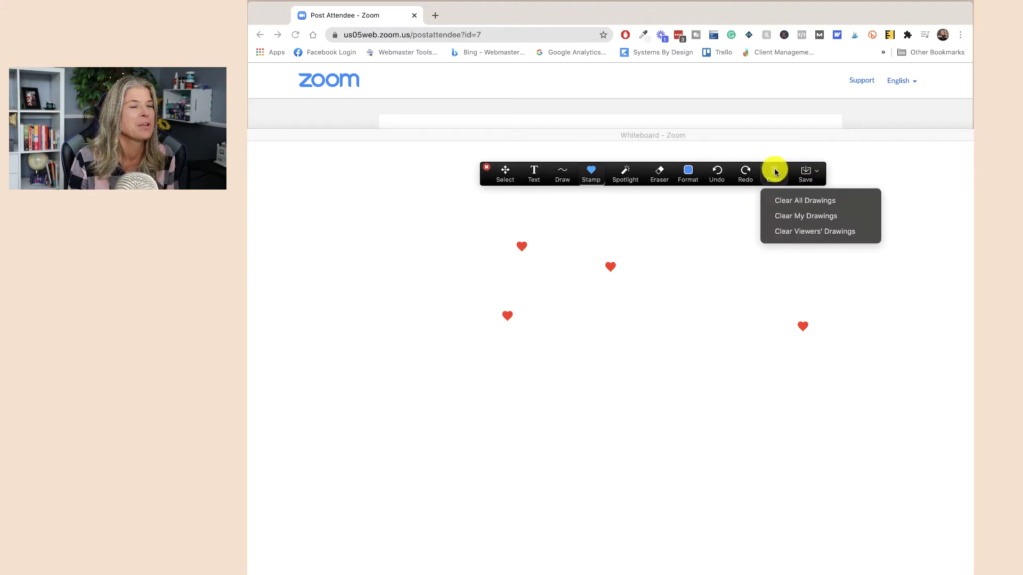
click(797, 197)
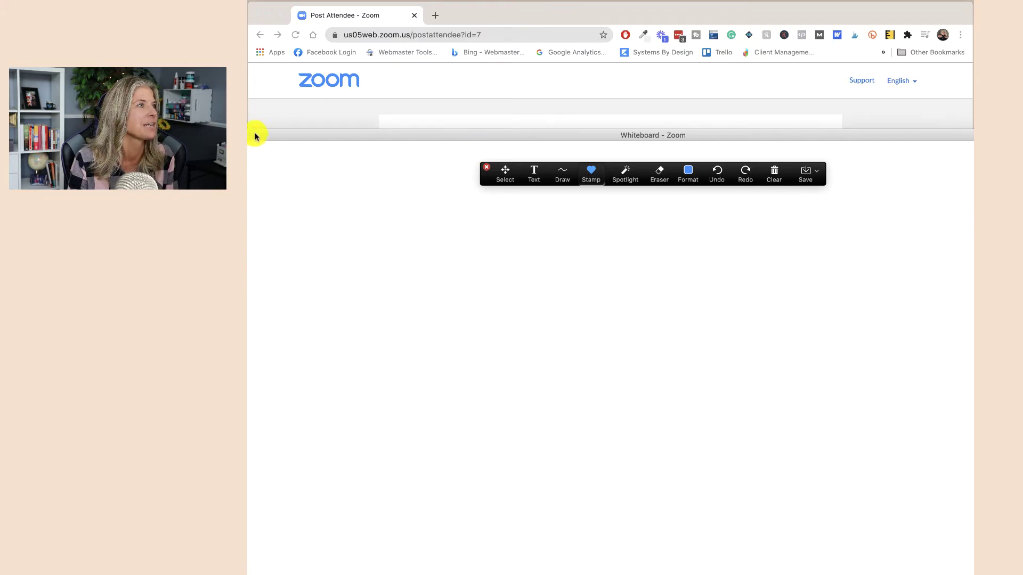
drag(254, 137, 333, 143)
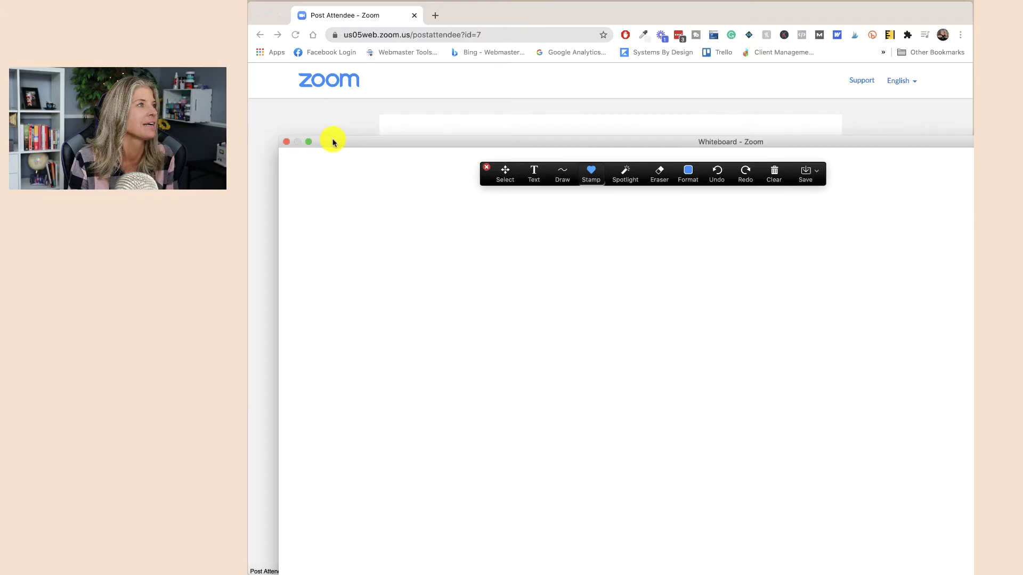
click(287, 143)
Look at the desktop and Google Chrome window choices for screen sharing, and close the dialog without sharing
click(590, 559)
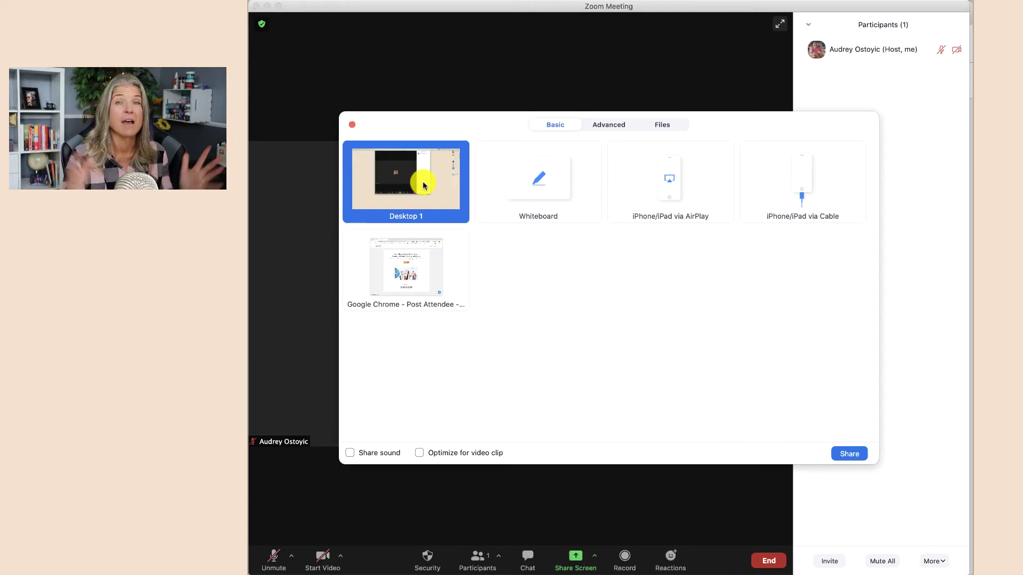
click(418, 280)
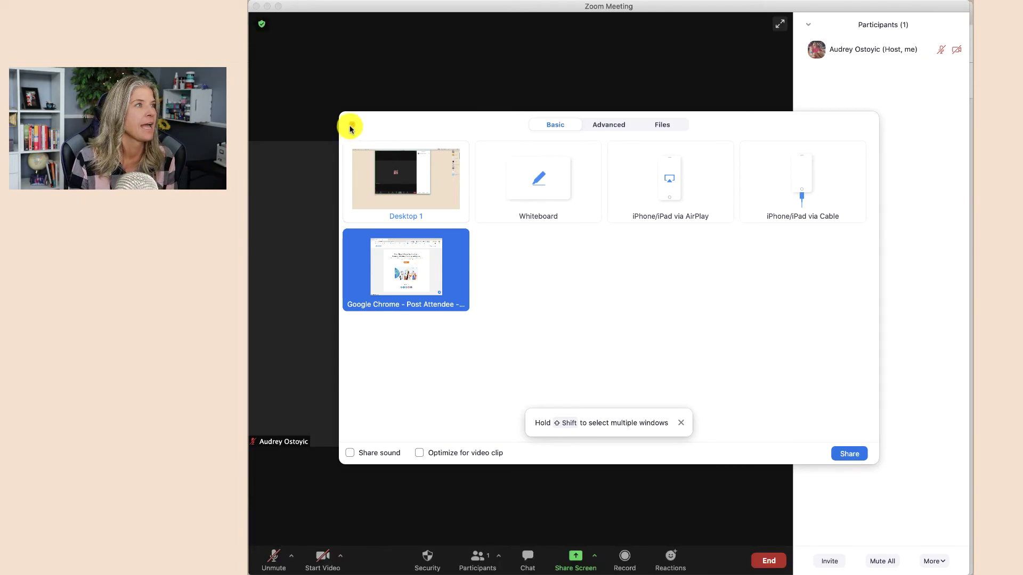
click(350, 127)
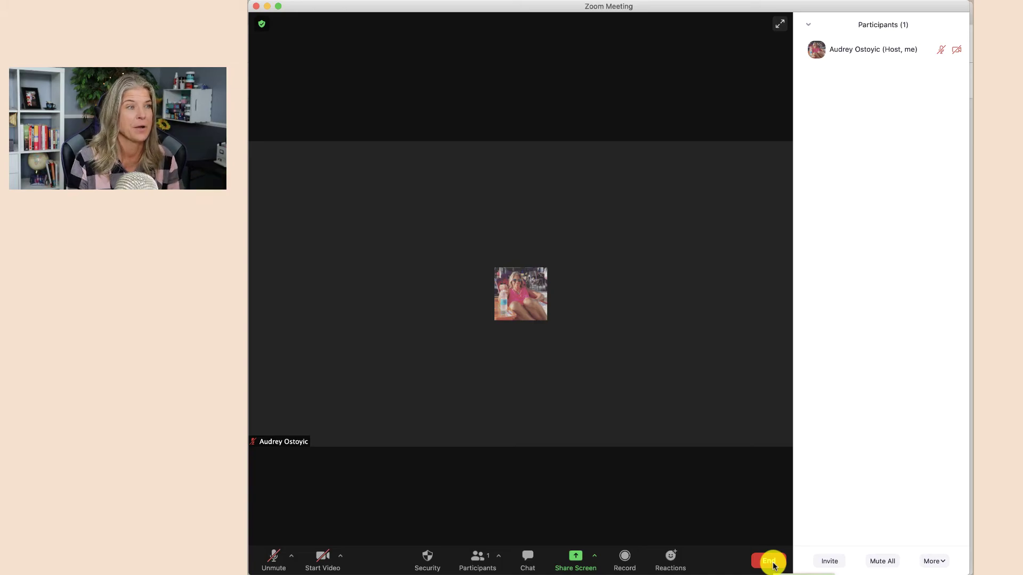
Start recording the meeting without audio
click(621, 558)
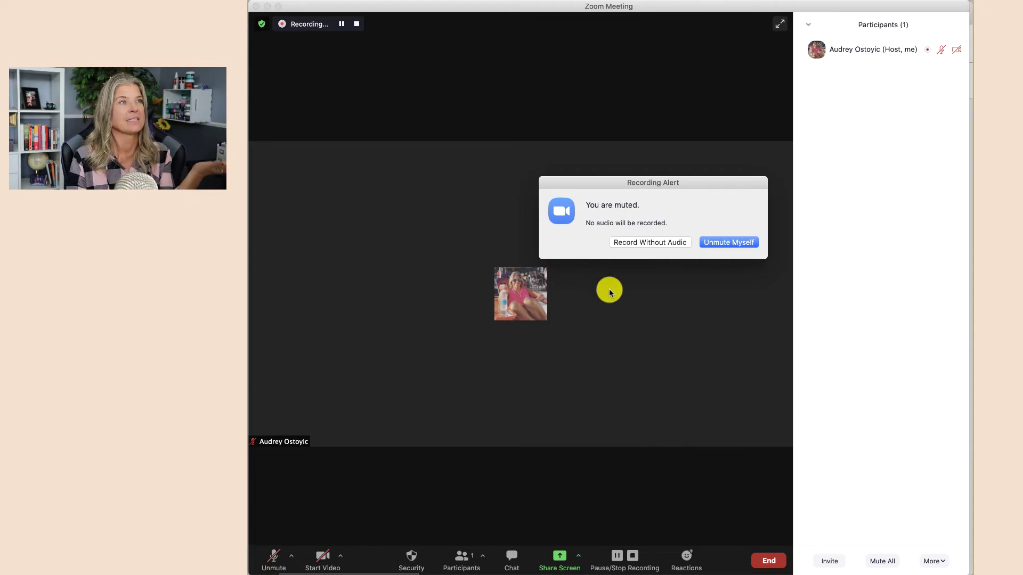
click(649, 243)
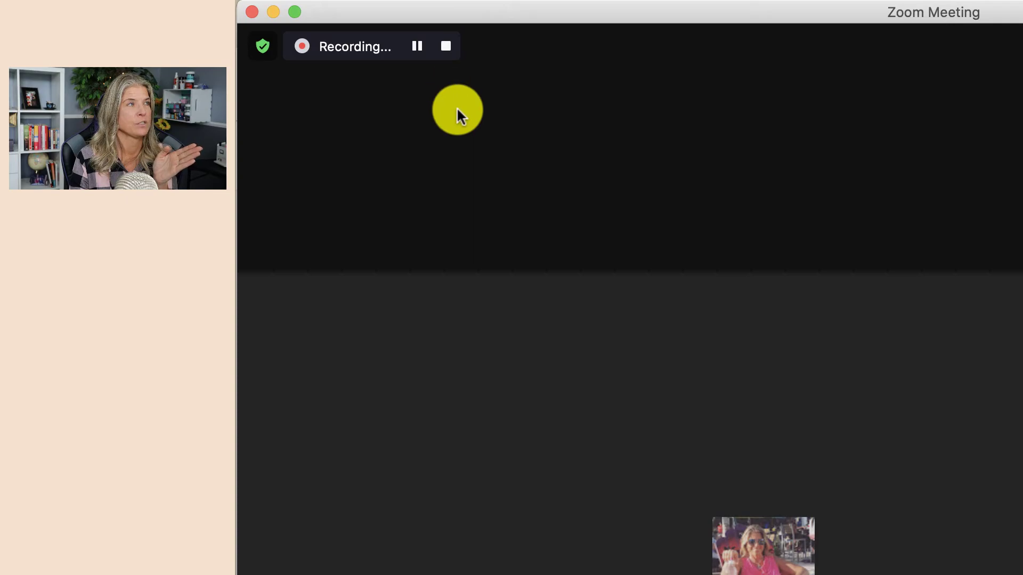
Pause the meeting recording, resume it, and stop it
click(418, 47)
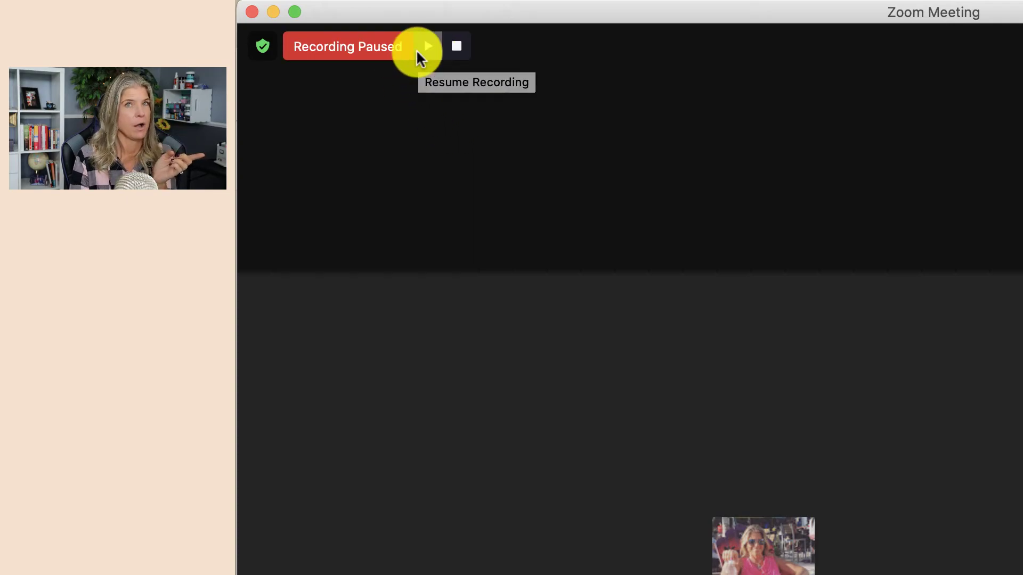
click(426, 48)
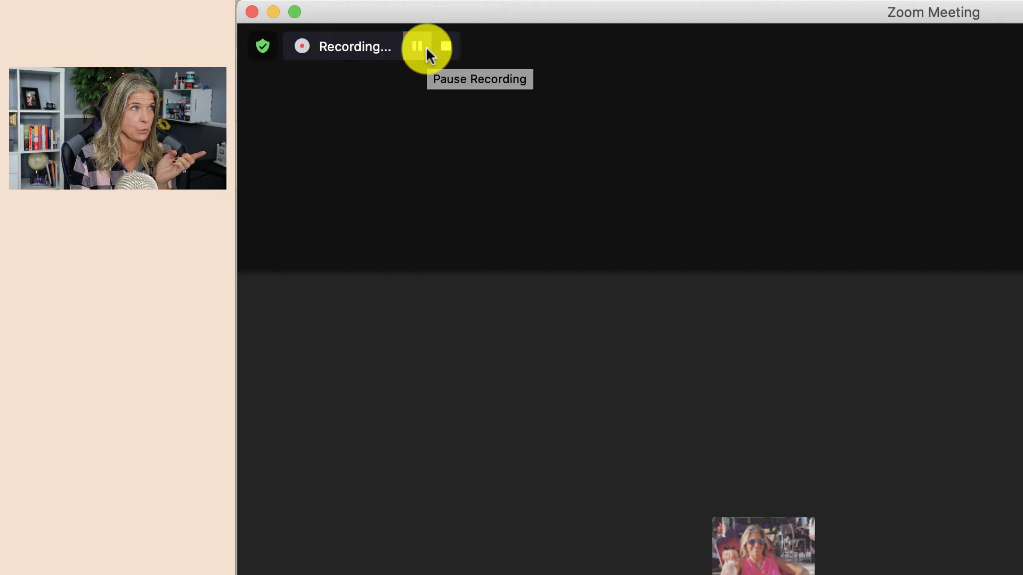
click(446, 47)
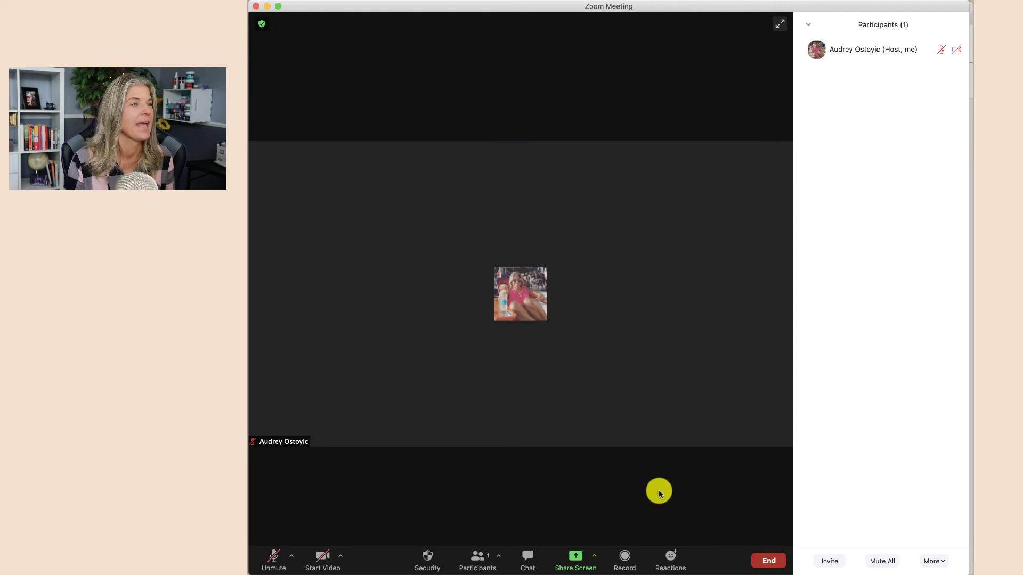
Send meeting reactions in order: clapping hands, thumbs up twice, and the party popper
click(671, 559)
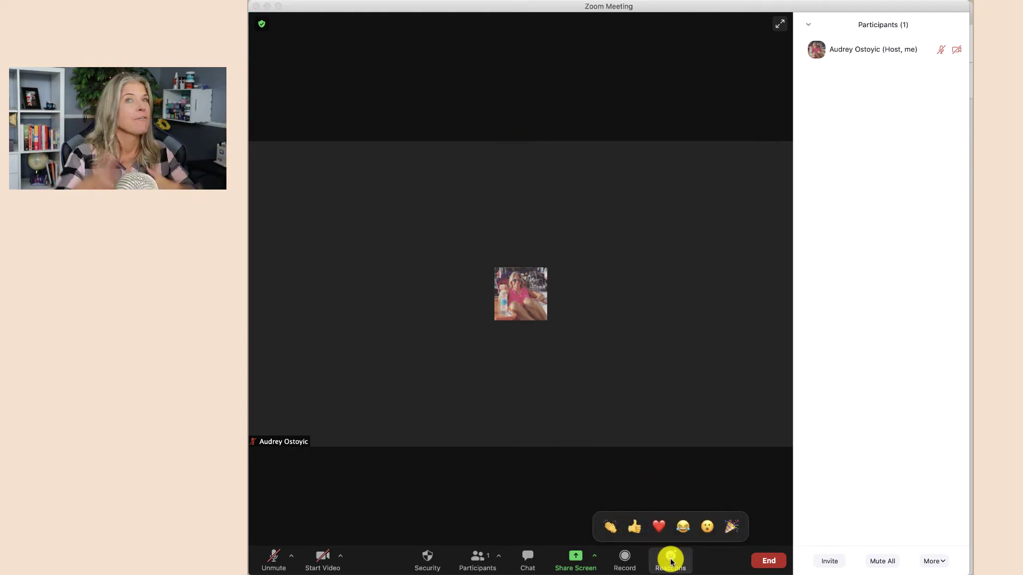
click(610, 529)
click(671, 559)
click(639, 528)
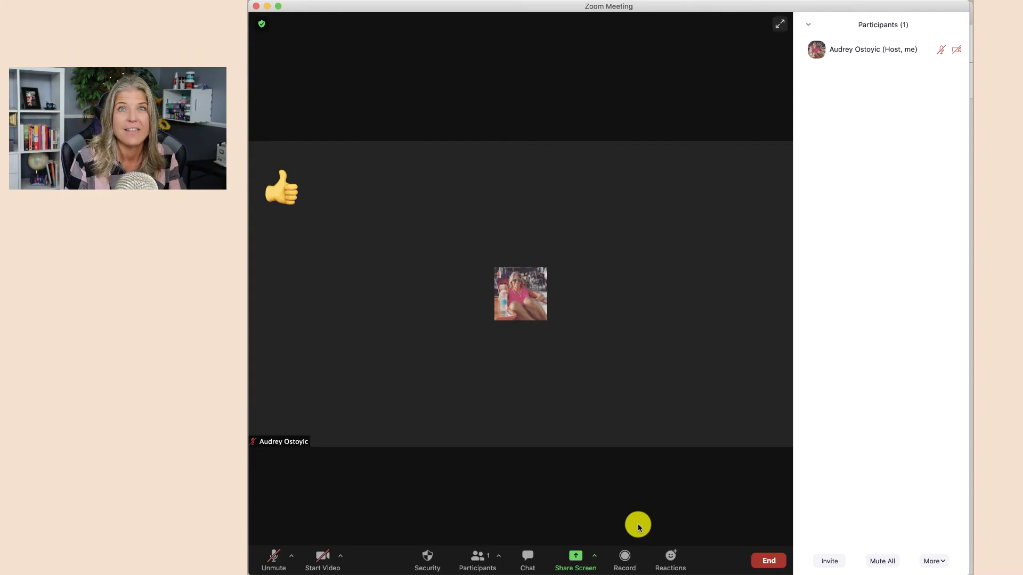
click(669, 558)
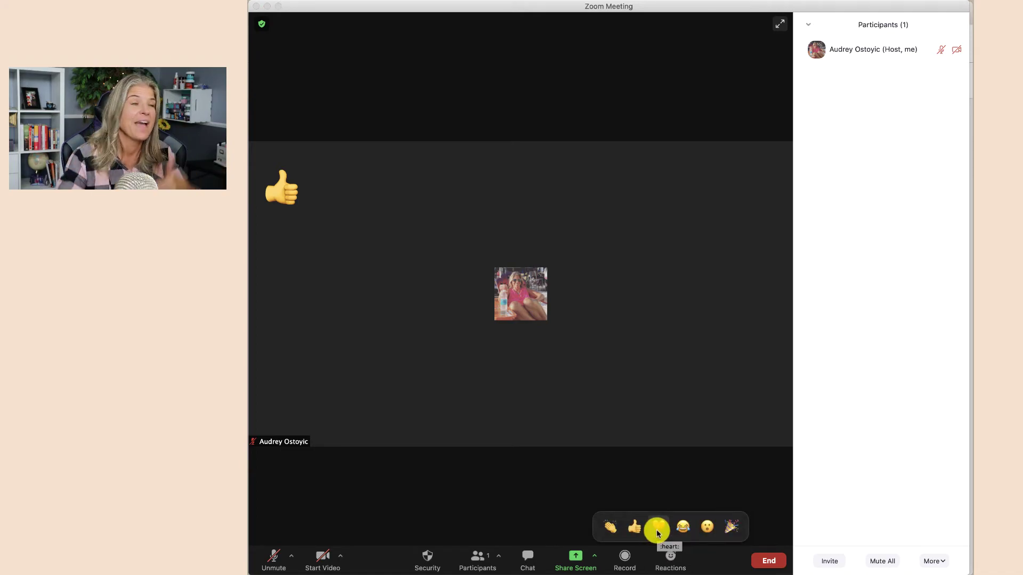
click(635, 530)
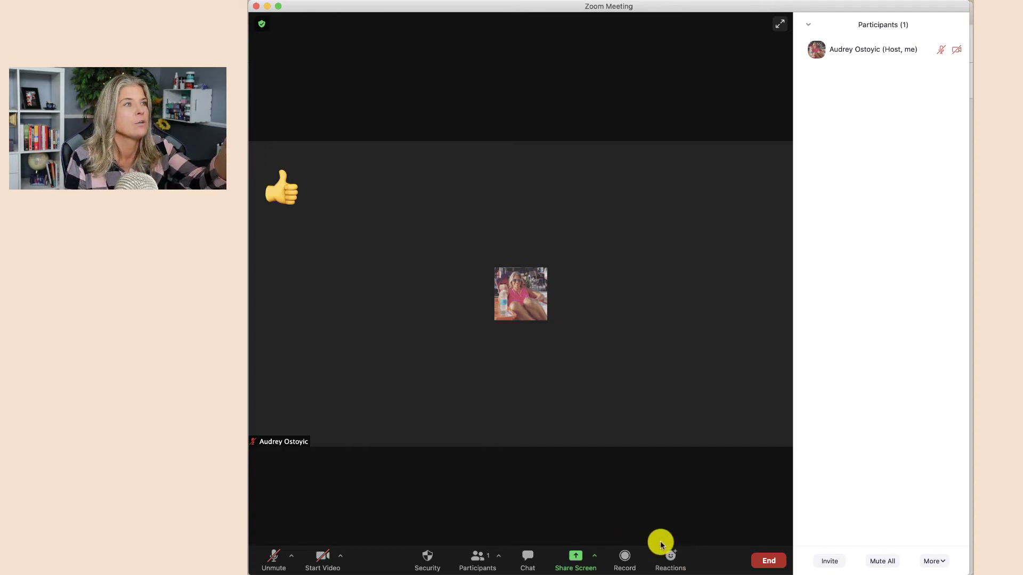
click(666, 557)
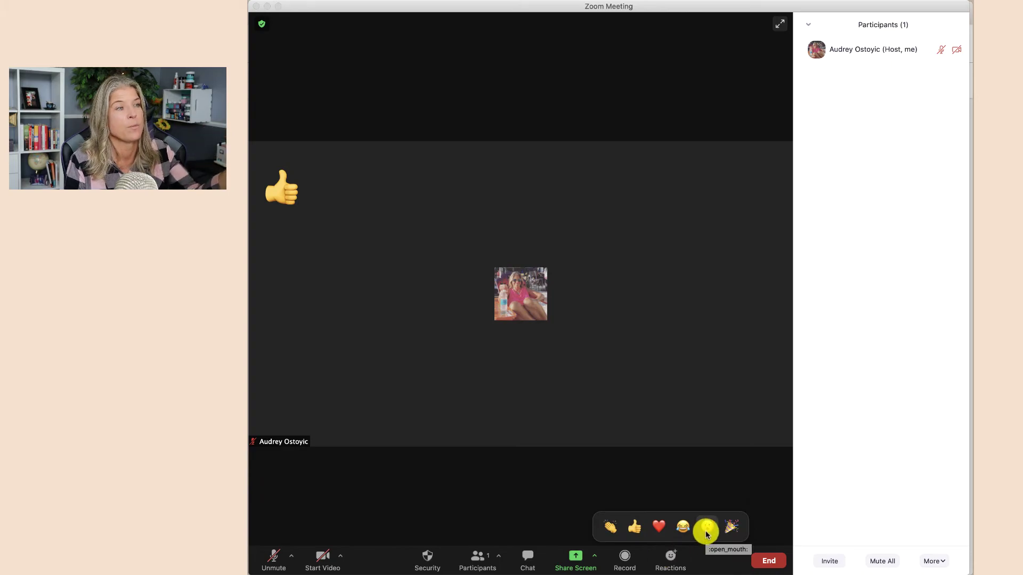
click(728, 528)
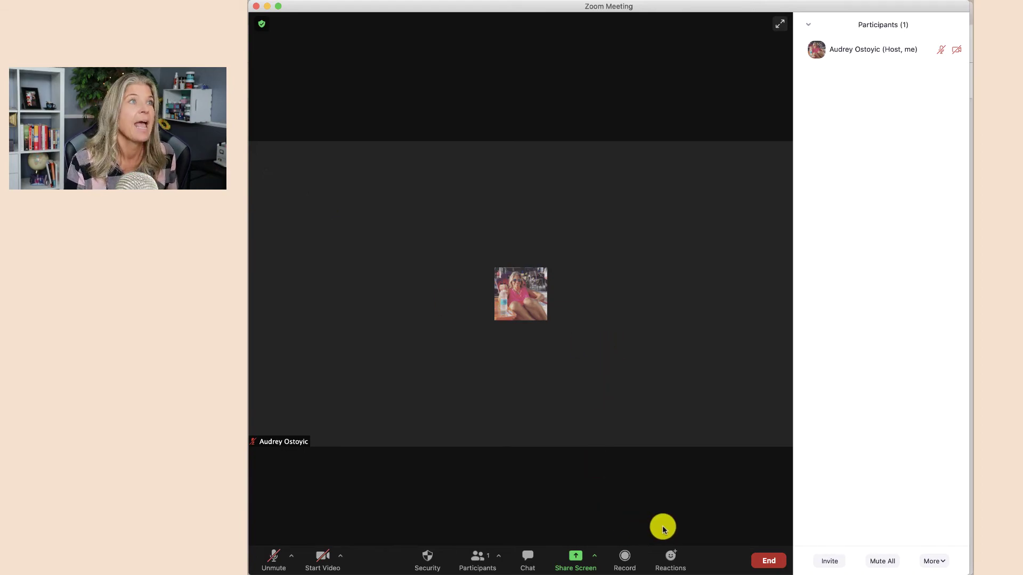
End the meeting for all participants and close the Finder window containing the recording files
click(768, 561)
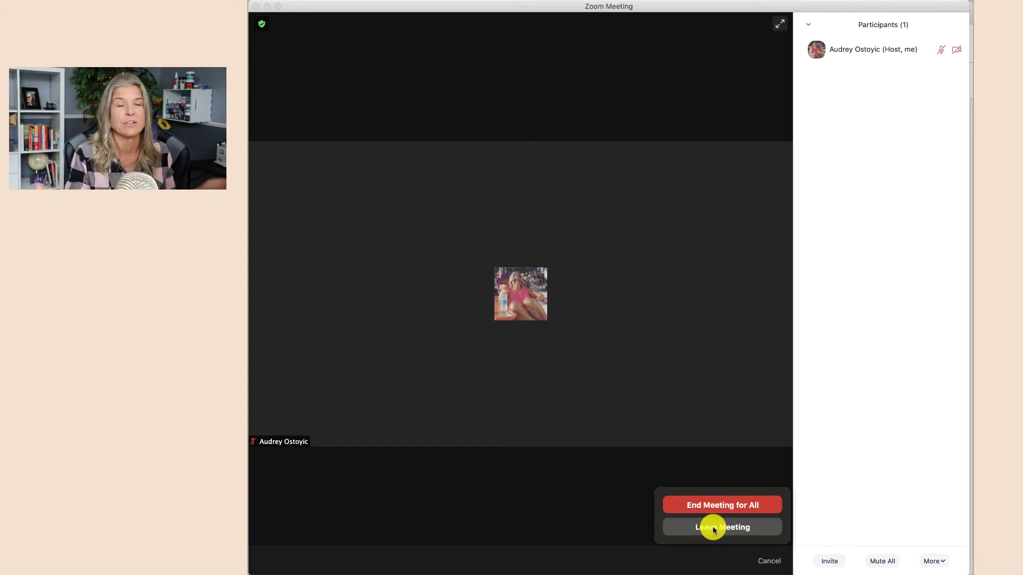
click(717, 508)
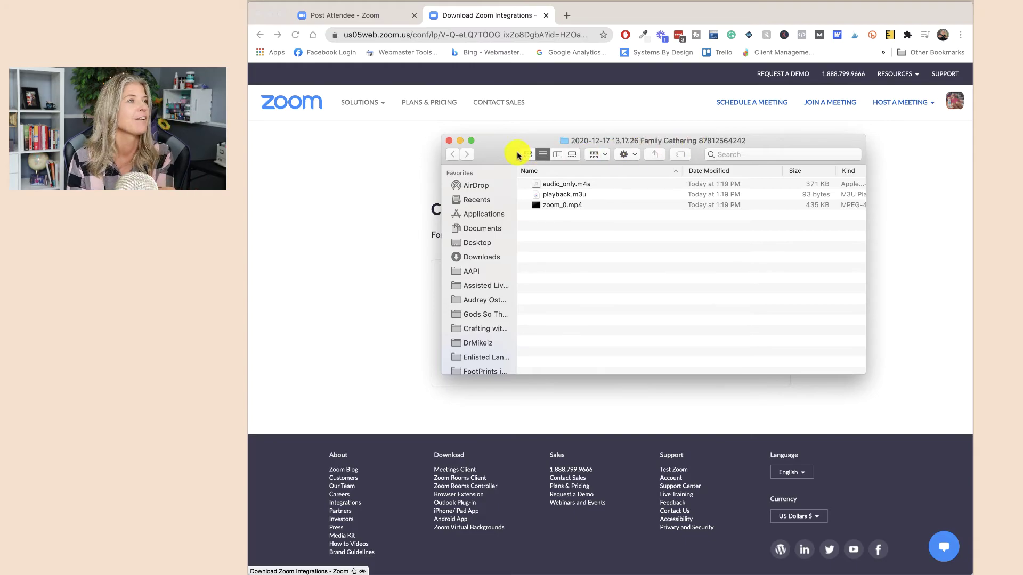
click(449, 141)
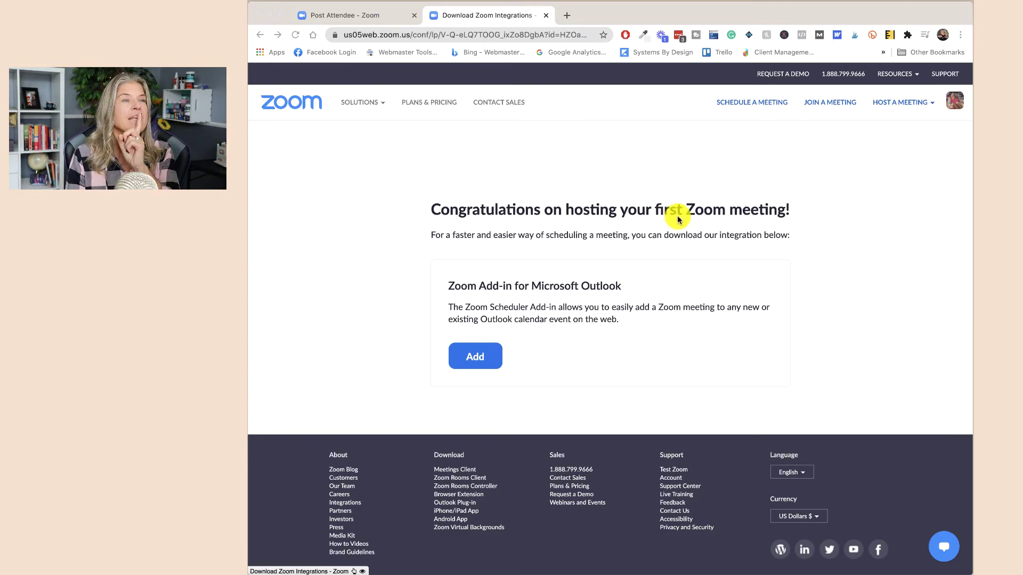
Return to the account's meetings page through the Zoom home page and check the previous and upcoming meetings
click(954, 105)
click(957, 109)
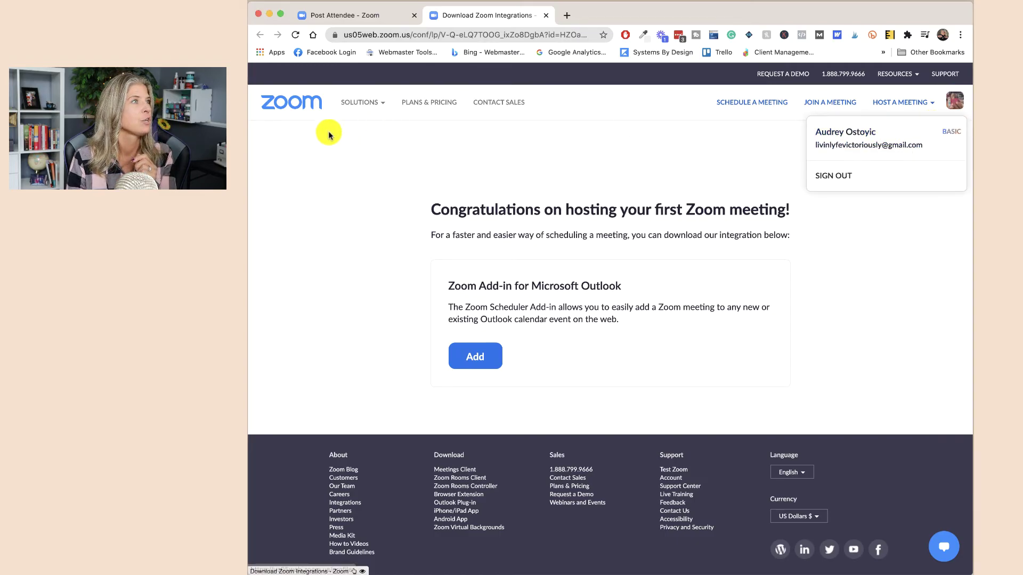
click(285, 106)
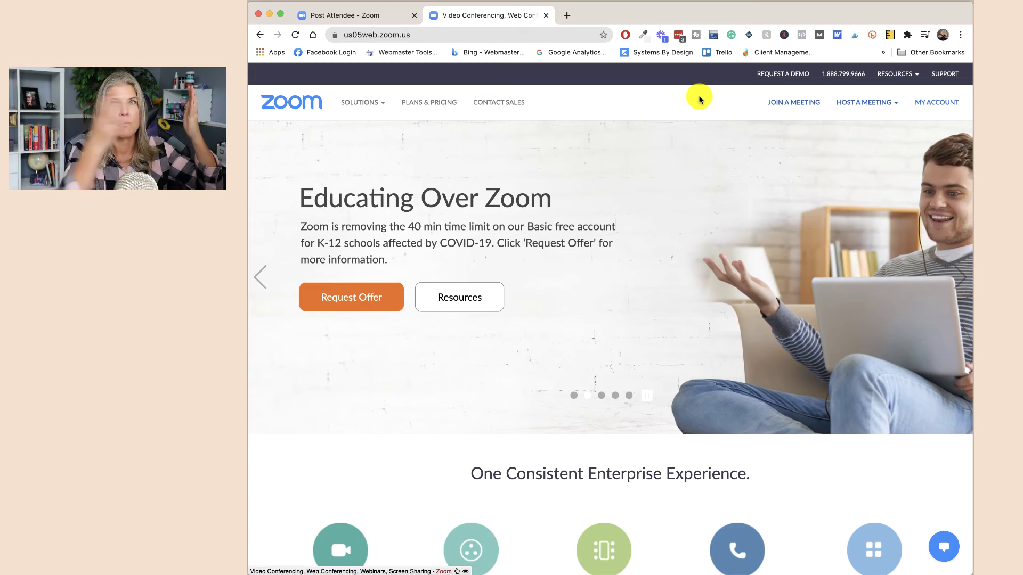
click(938, 104)
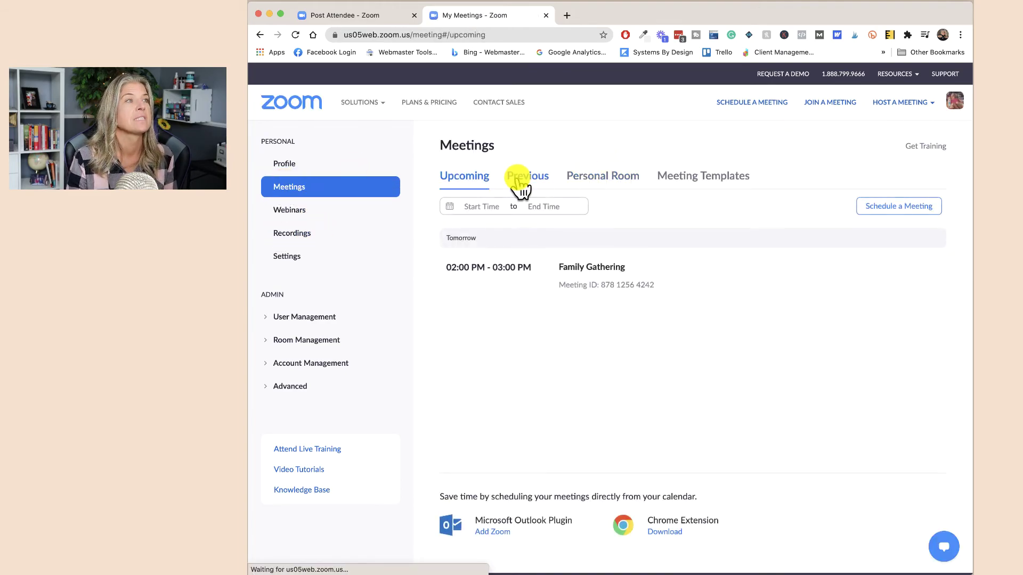
click(521, 184)
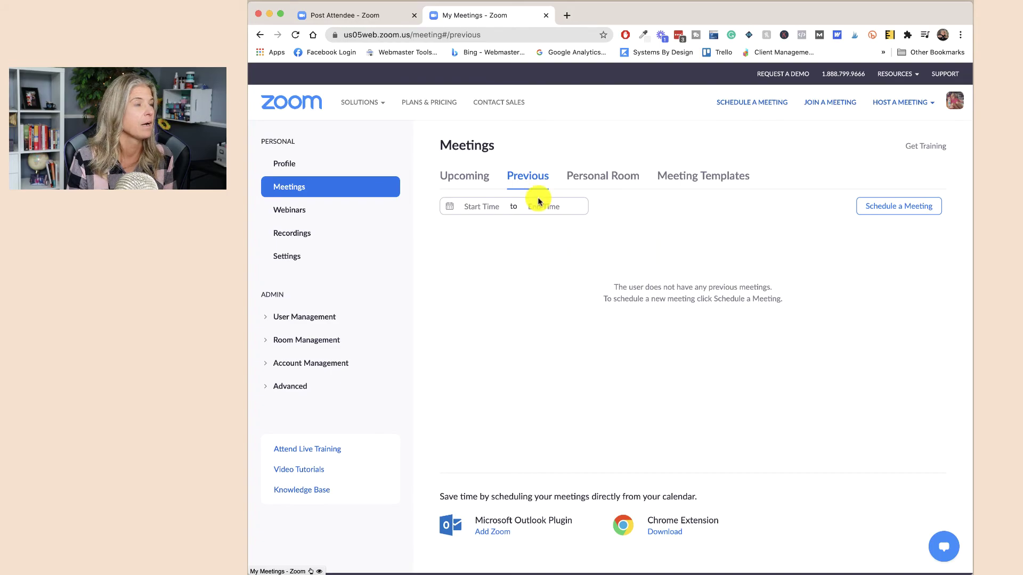
click(458, 179)
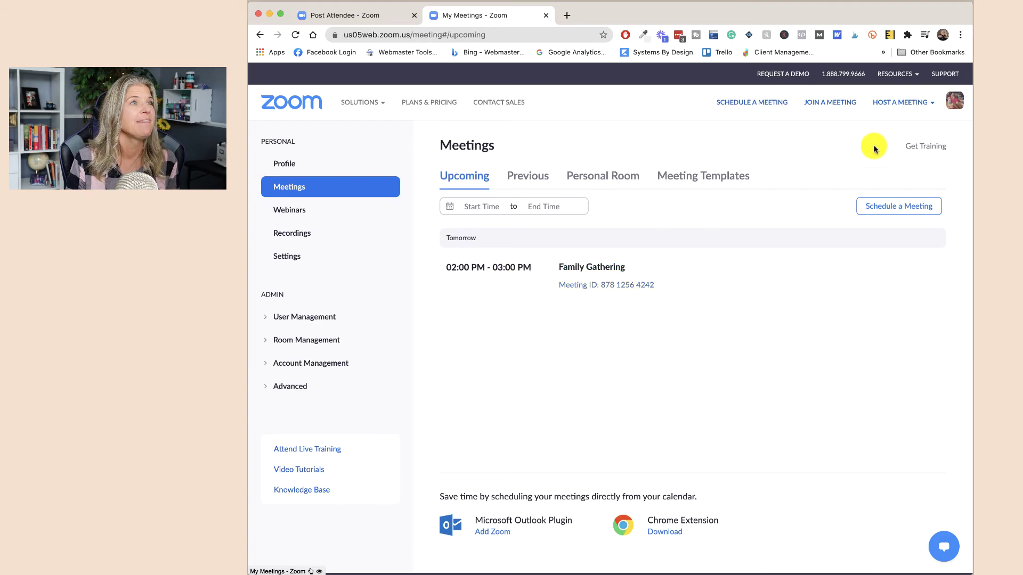
Open the web portal's page for joining a meeting
click(824, 106)
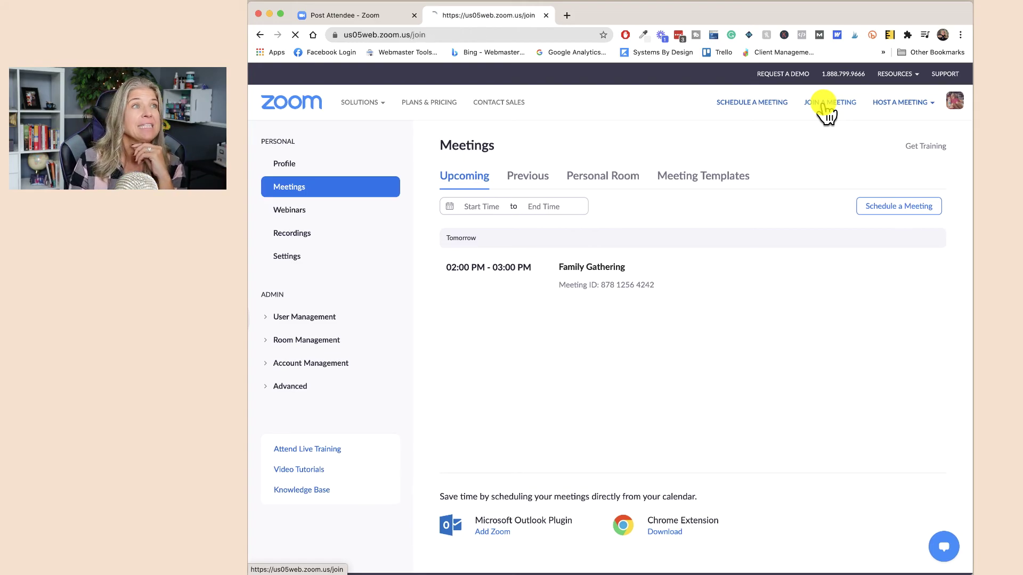